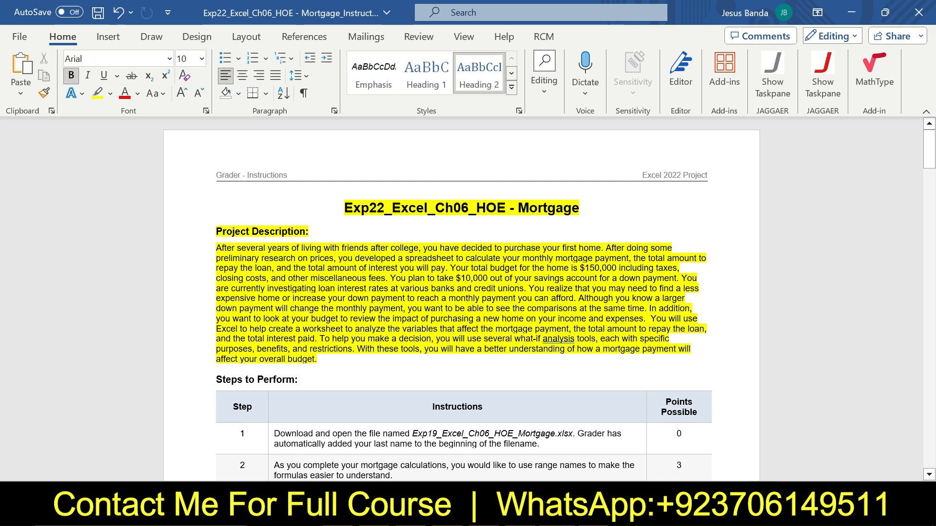
# Remove the highlighting from the document title and project description
pyautogui.moveTo(327, 361); pyautogui.dragTo(343, 207)
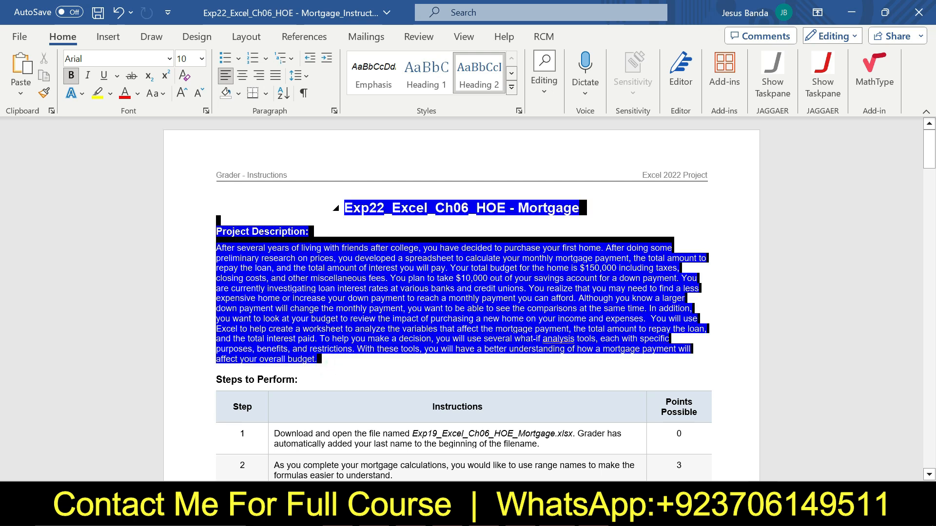
pyautogui.click(413, 175)
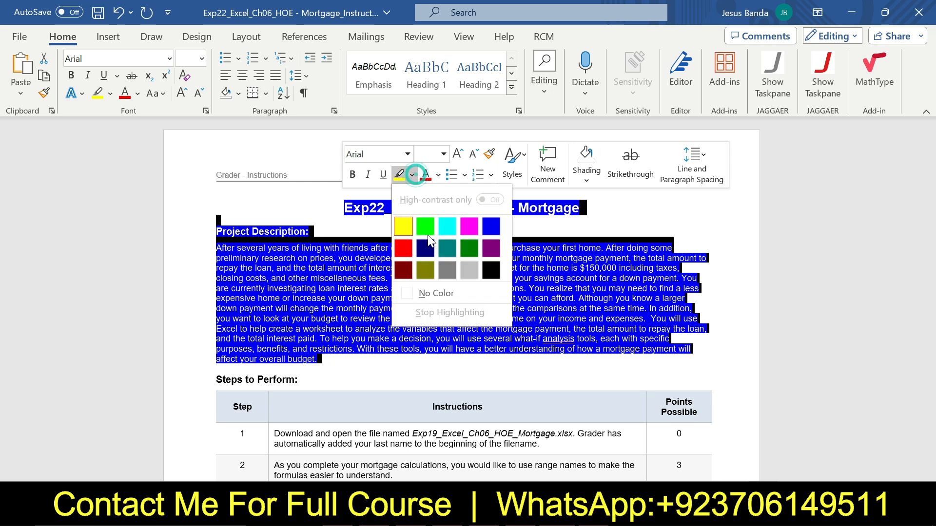
pyautogui.click(443, 290)
# Enlarge step 1's instruction text to 16 pt and highlight it yellow
pyautogui.moveTo(930, 145); pyautogui.dragTo(934, 182)
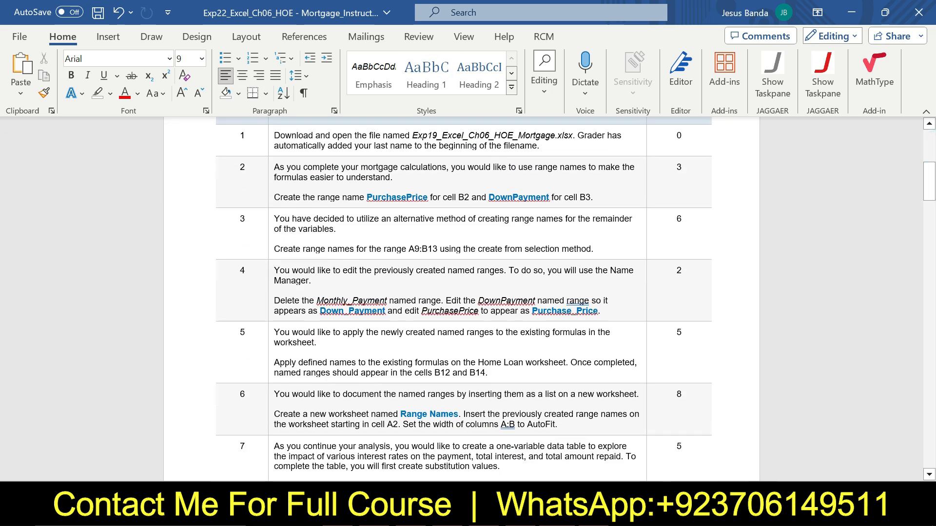
pyautogui.click(271, 140)
pyautogui.click(350, 94)
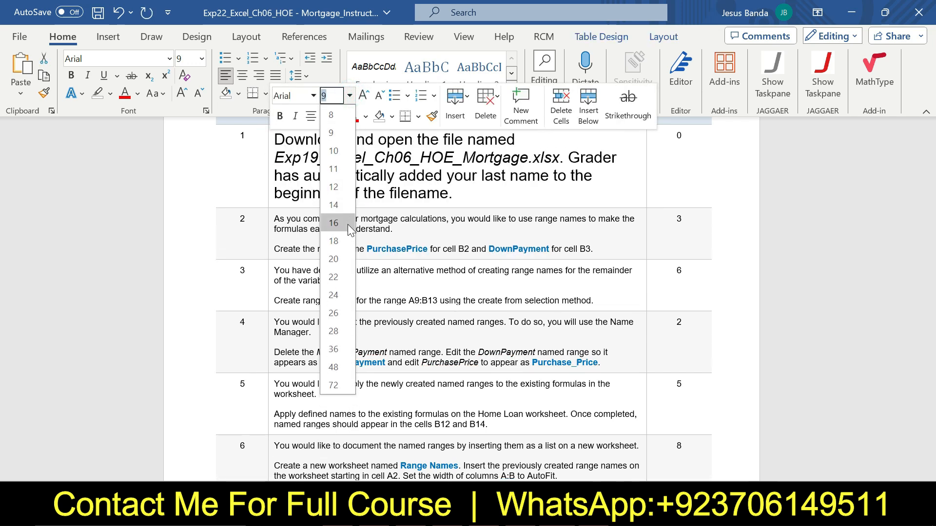
pyautogui.click(347, 224)
pyautogui.click(339, 116)
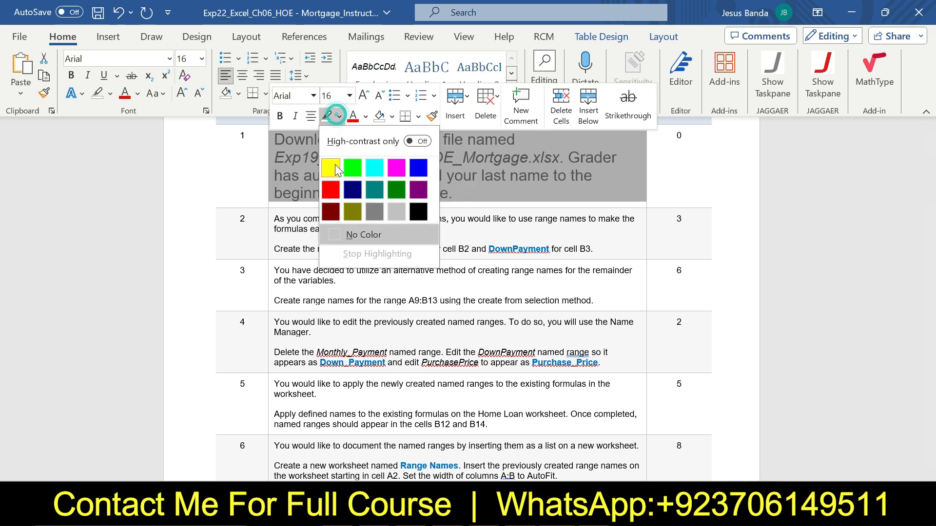
pyautogui.click(335, 164)
pyautogui.click(319, 157)
pyautogui.click(285, 141)
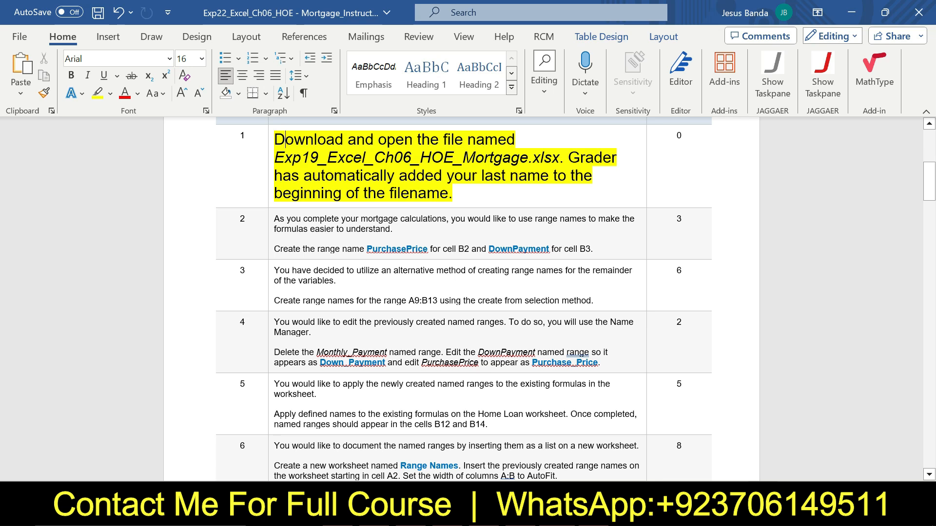
# Return step 1's instruction text to 9 pt and remove its highlighting
pyautogui.hotkey('alt', 'Tab')
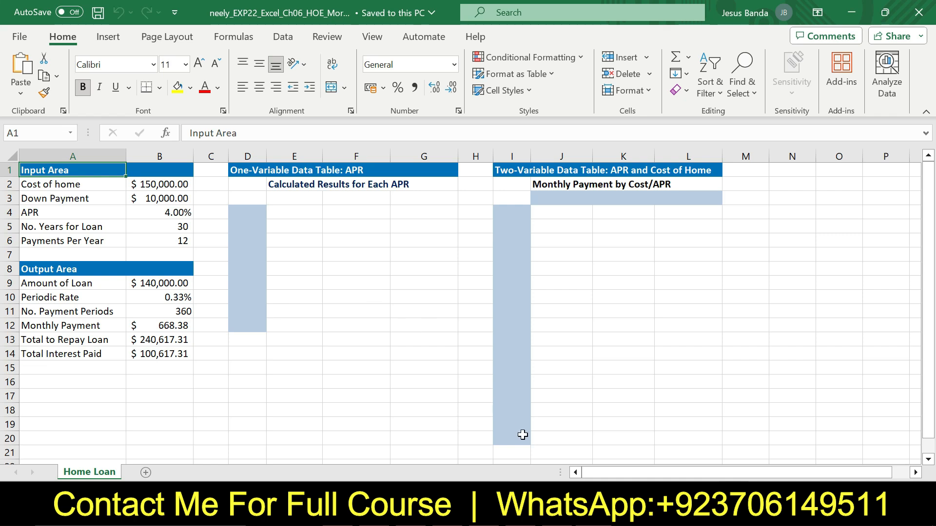
pyautogui.hotkey('alt', 'Tab')
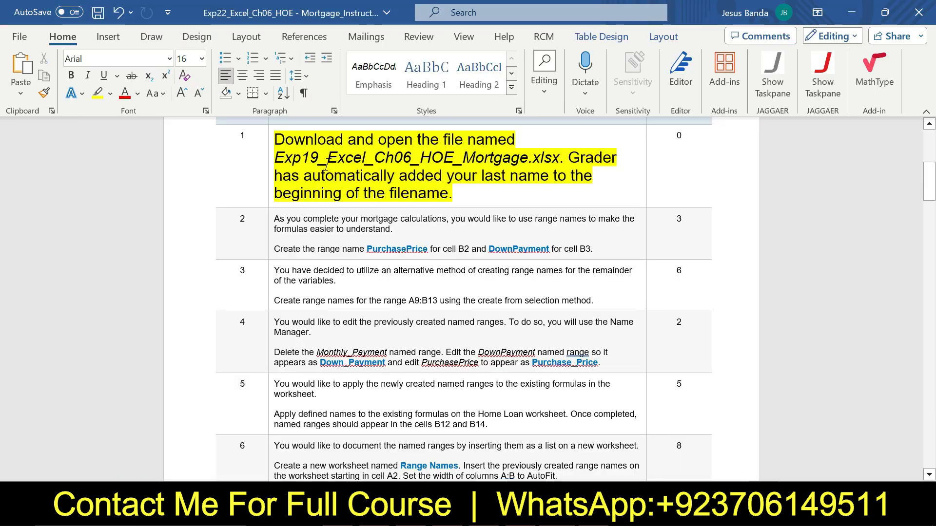
pyautogui.click(271, 142)
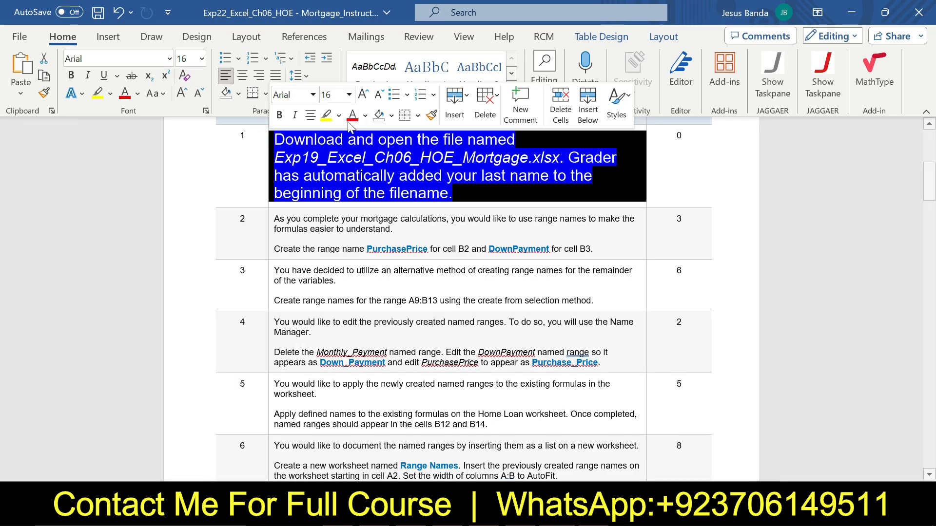
pyautogui.click(349, 94)
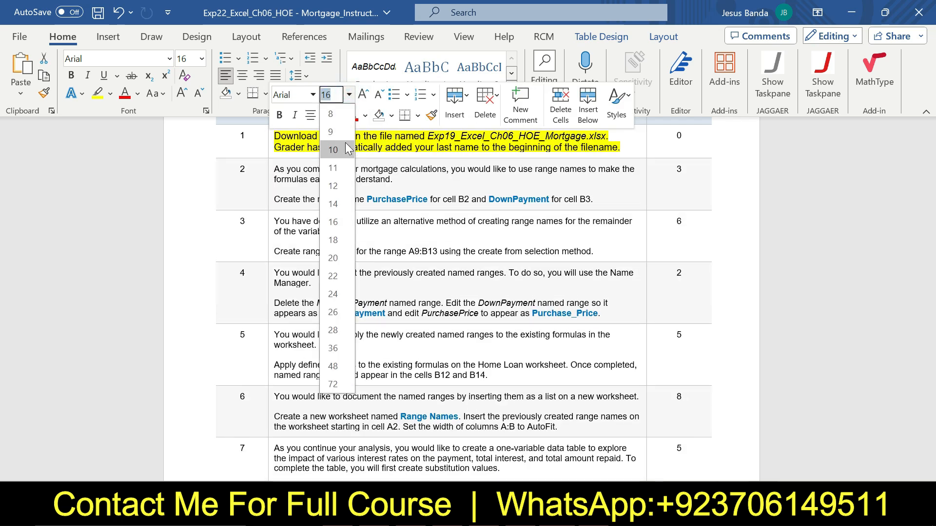
pyautogui.click(341, 133)
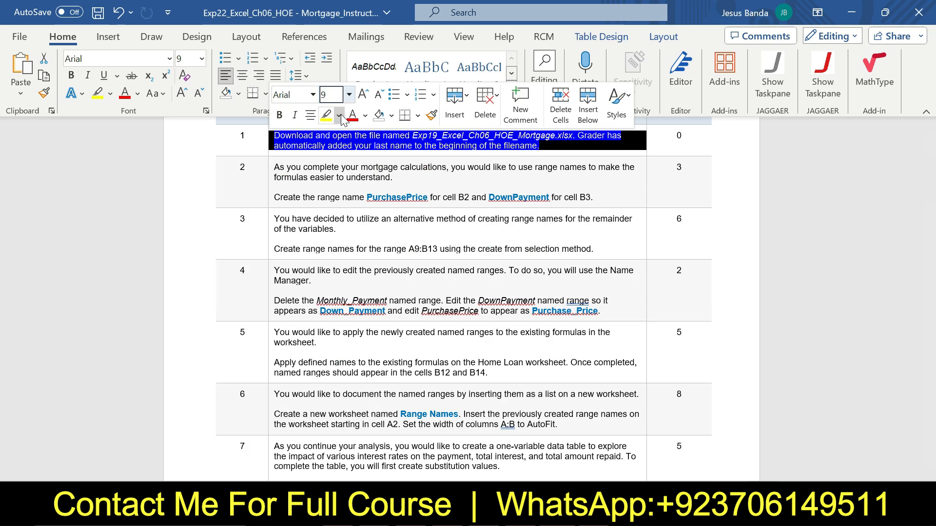
pyautogui.click(339, 115)
pyautogui.click(355, 229)
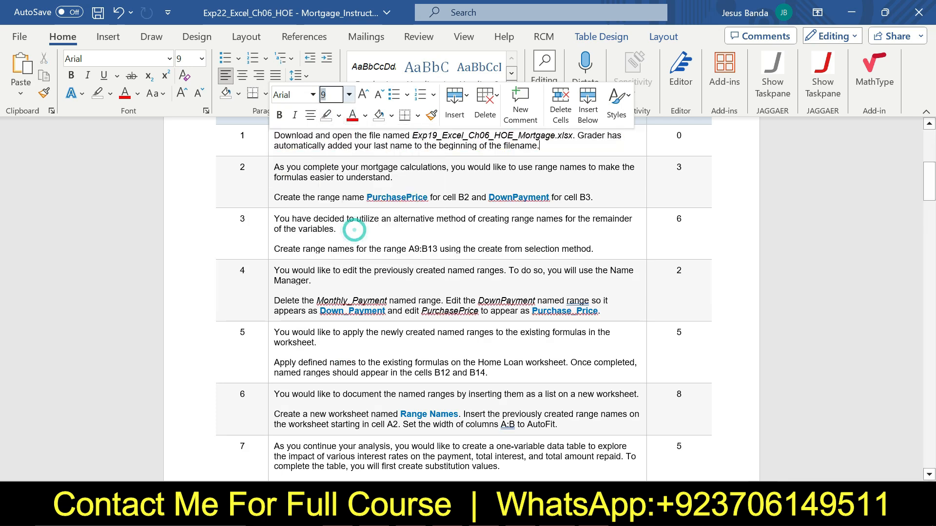
# Enlarge step 2's instruction text to 16 pt and highlight it yellow
pyautogui.click(270, 181)
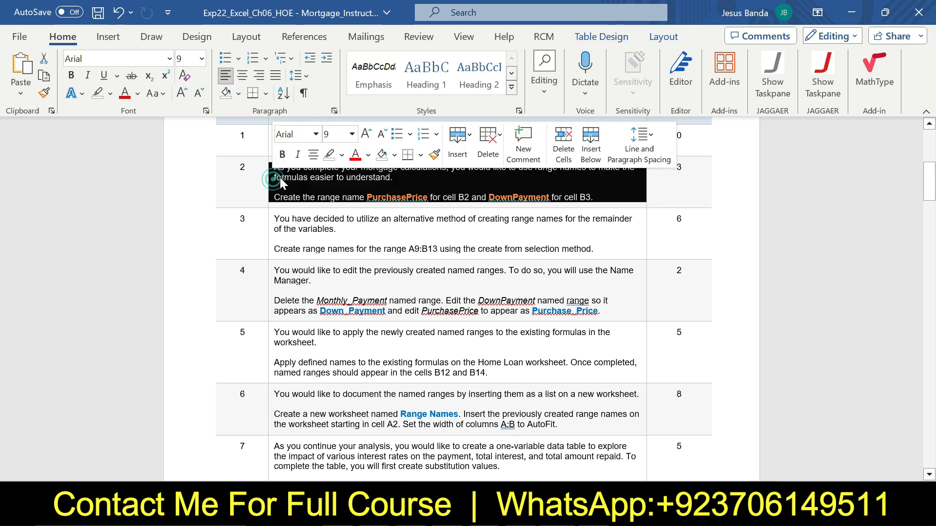
pyautogui.click(351, 135)
pyautogui.click(339, 264)
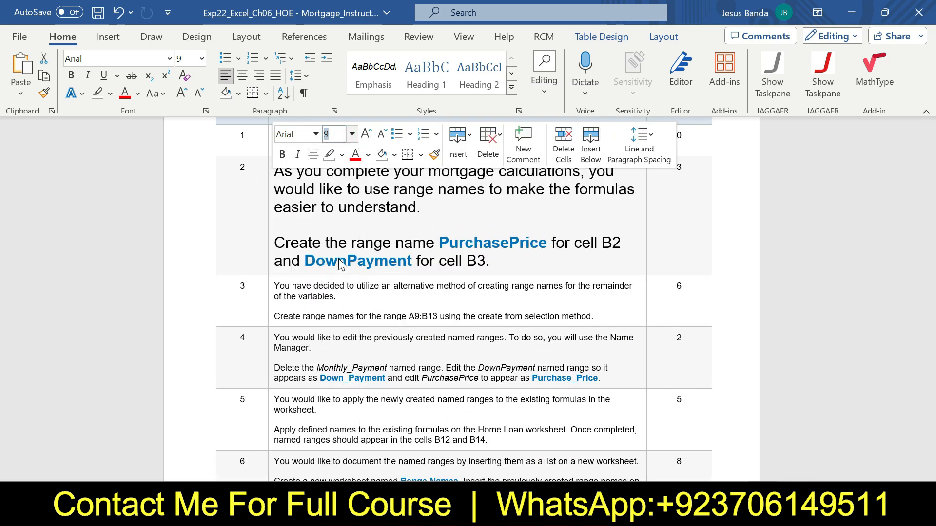
pyautogui.click(341, 155)
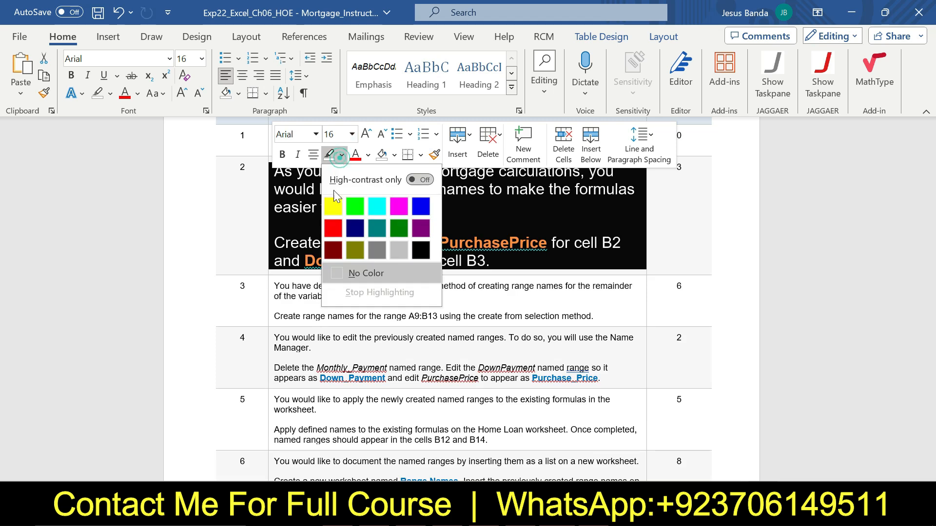
pyautogui.click(333, 206)
pyautogui.click(283, 170)
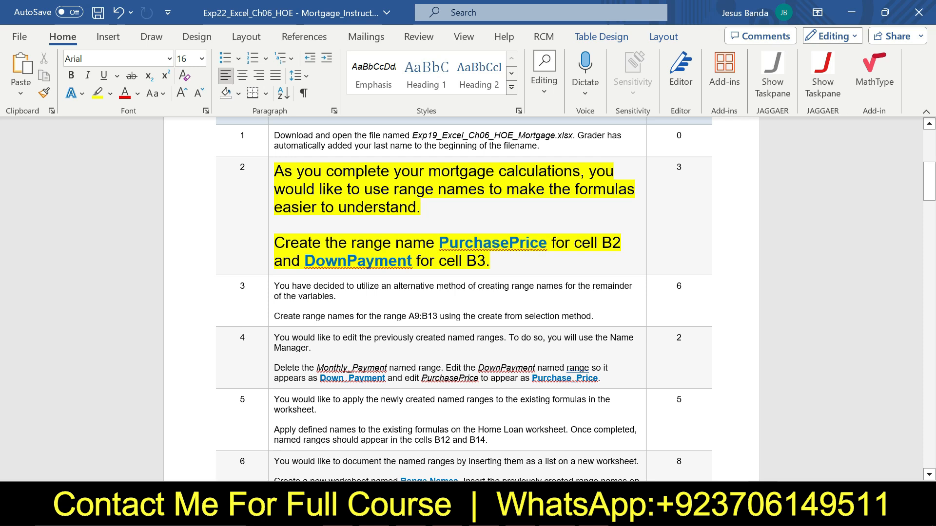
# Select the sentence asking to create the PurchasePrice name for cell B2
pyautogui.moveTo(274, 243); pyautogui.dragTo(550, 242)
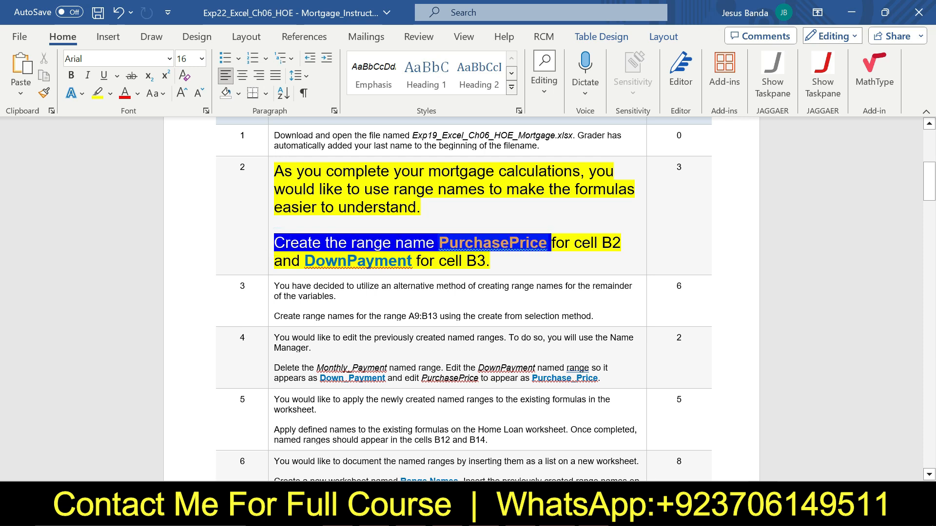
pyautogui.hotkey('ctrl', 'shift', 'Right')
pyautogui.hotkey('ctrl', 'shift', 'Right')
pyautogui.hotkey('ctrl', 'shift', 'Right')
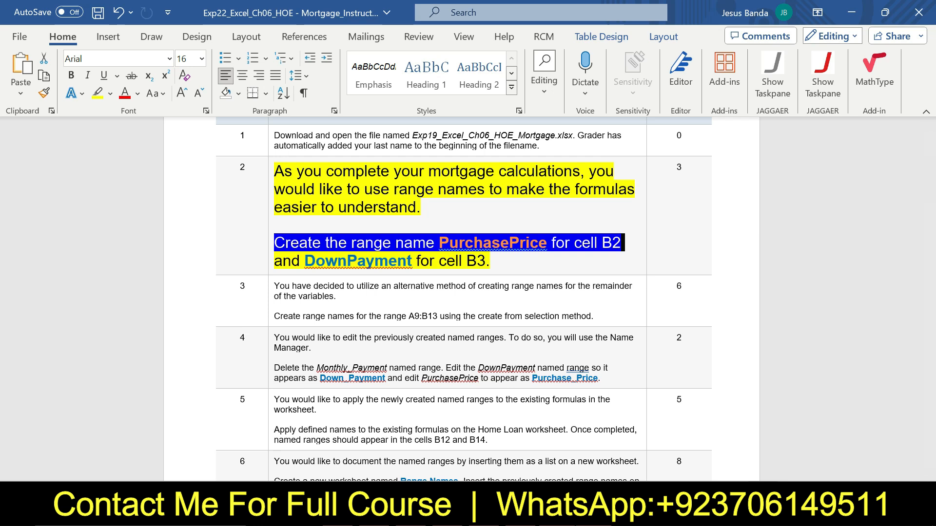
# Switch to the Excel workbook and name cell B2 PurchasePrice
pyautogui.moveTo(593, 516)
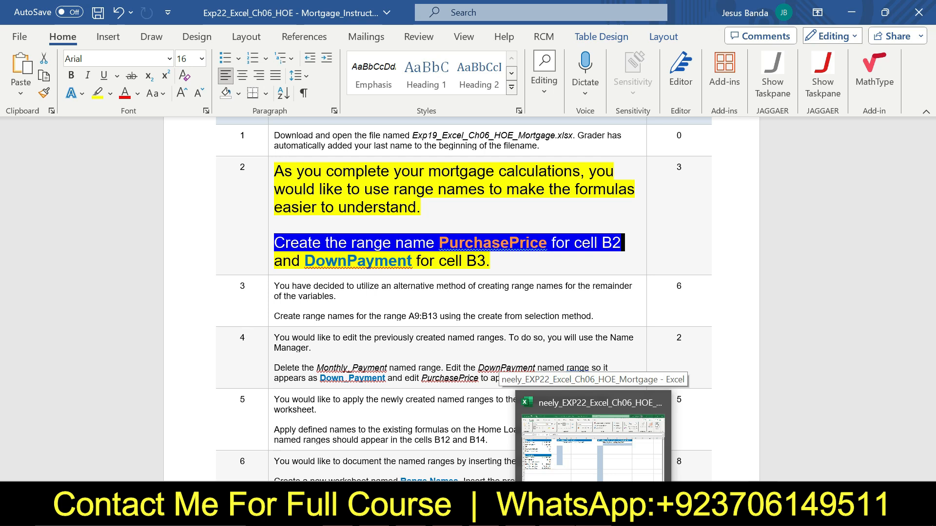
pyautogui.click(592, 444)
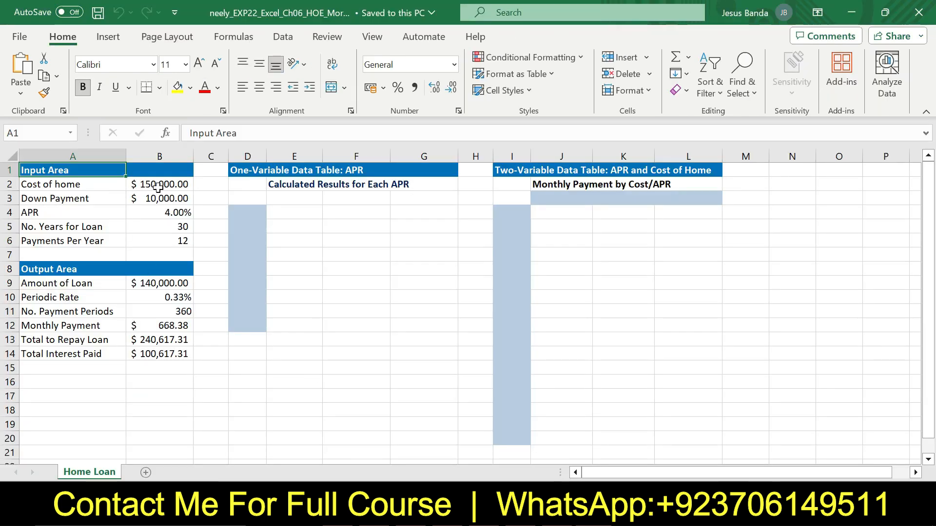
pyautogui.click(142, 189)
pyautogui.click(35, 134)
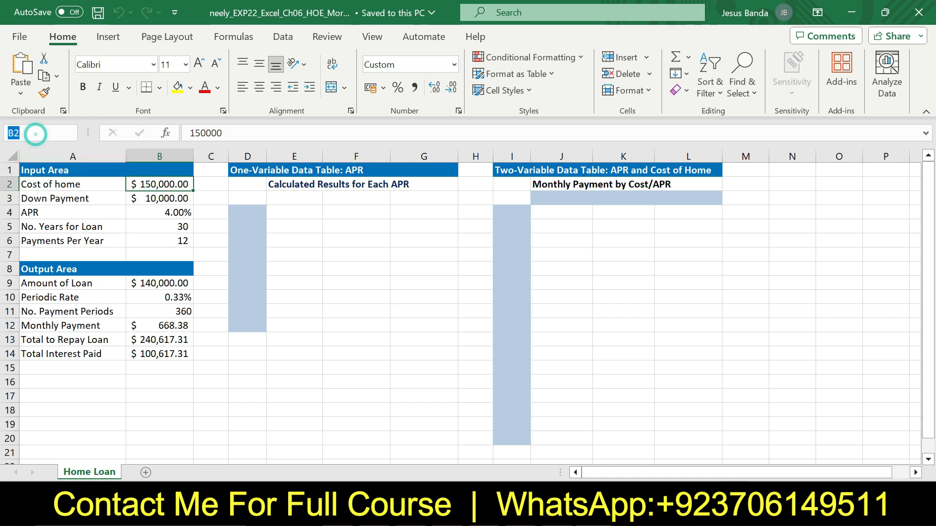
pyautogui.press('BackSpace')
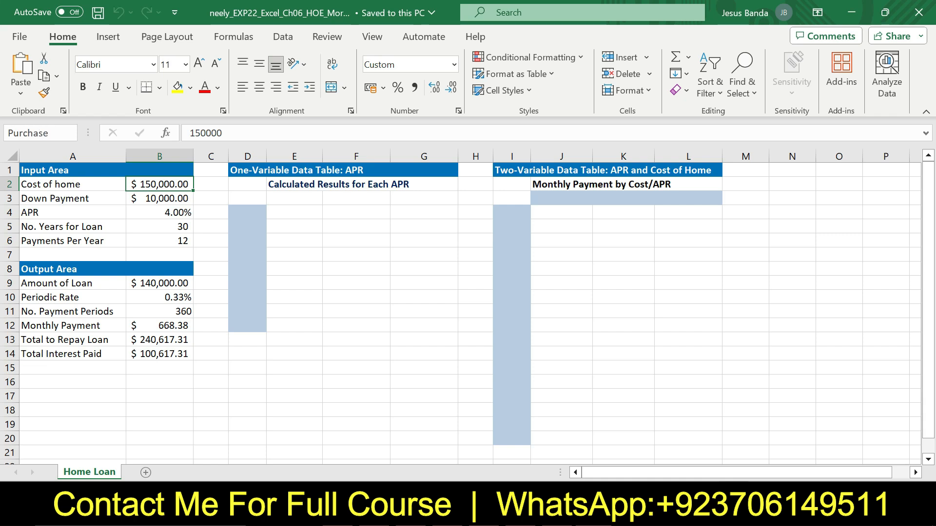
pyautogui.write('PurchasePrice')
pyautogui.press('Return')
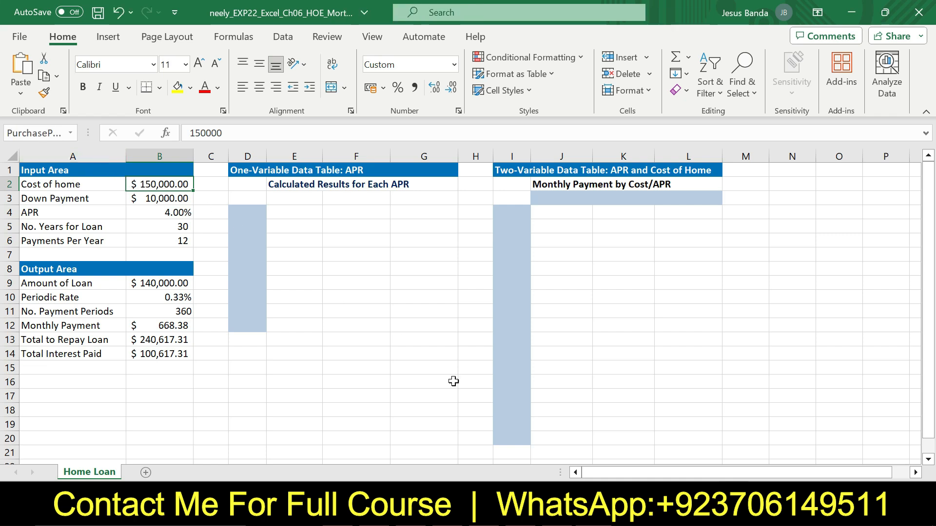
# Back in Word, select the part asking to create the DownPayment name for cell B3
pyautogui.click(540, 509)
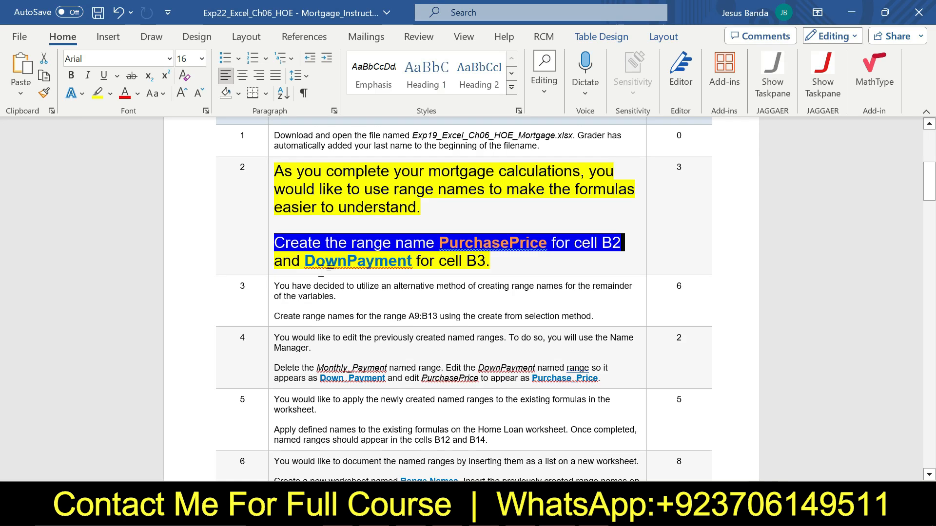
pyautogui.click(273, 261)
pyautogui.moveTo(273, 260); pyautogui.dragTo(486, 261)
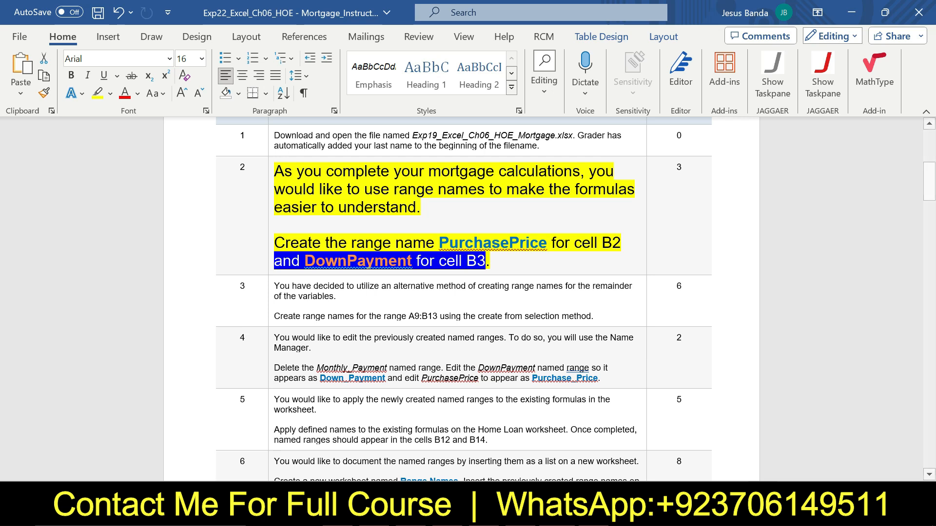
# Switch to Excel, name cell B3 DownPayment, and check the names of B2 and B3
pyautogui.moveTo(593, 509)
pyautogui.click(592, 439)
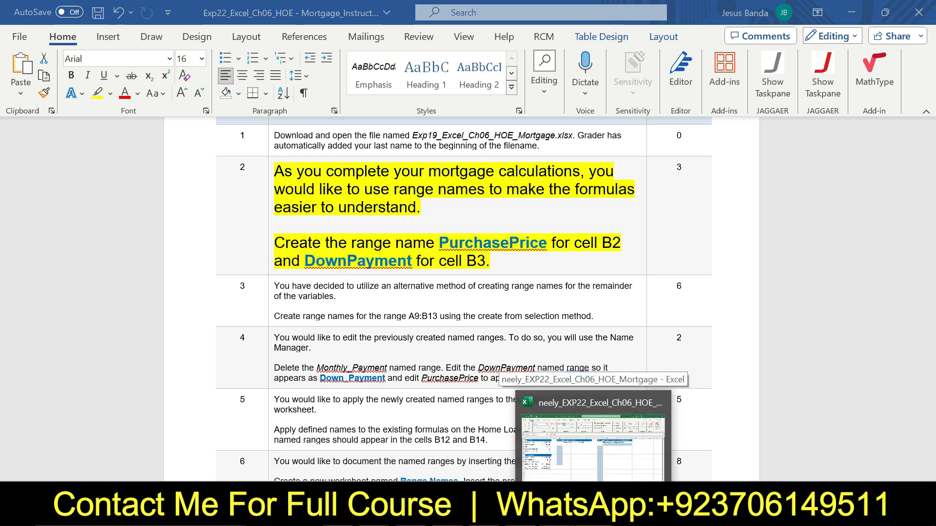
pyautogui.click(156, 203)
pyautogui.click(19, 132)
pyautogui.press('BackSpace')
pyautogui.write('Down')
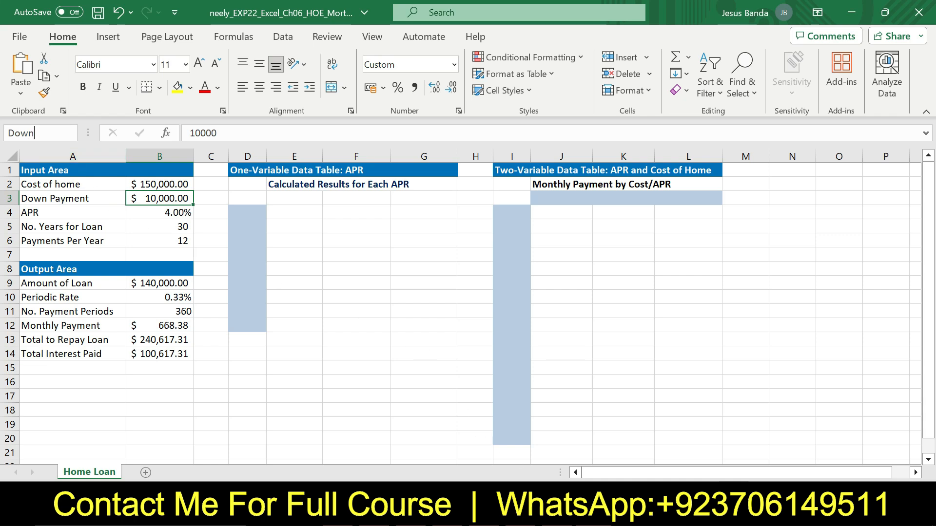
pyautogui.moveTo(556, 516)
pyautogui.moveTo(545, 489)
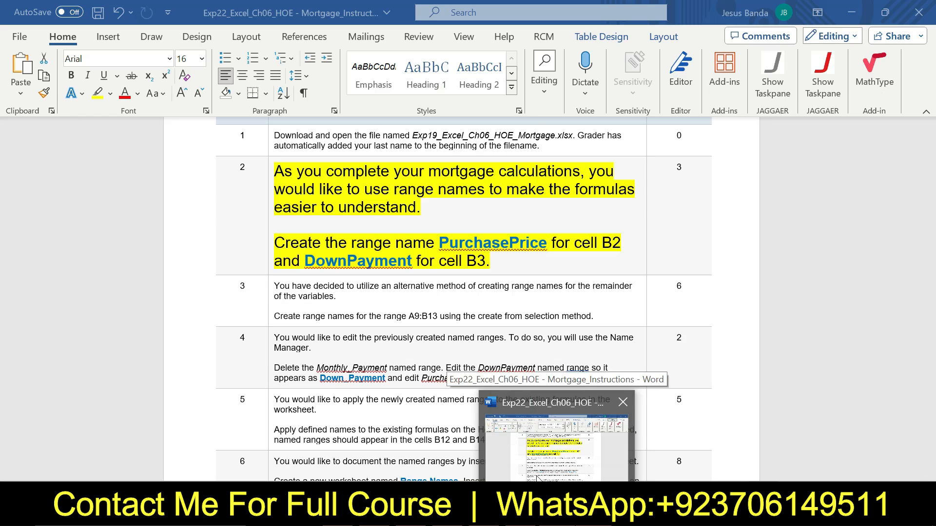
pyautogui.write('ayment')
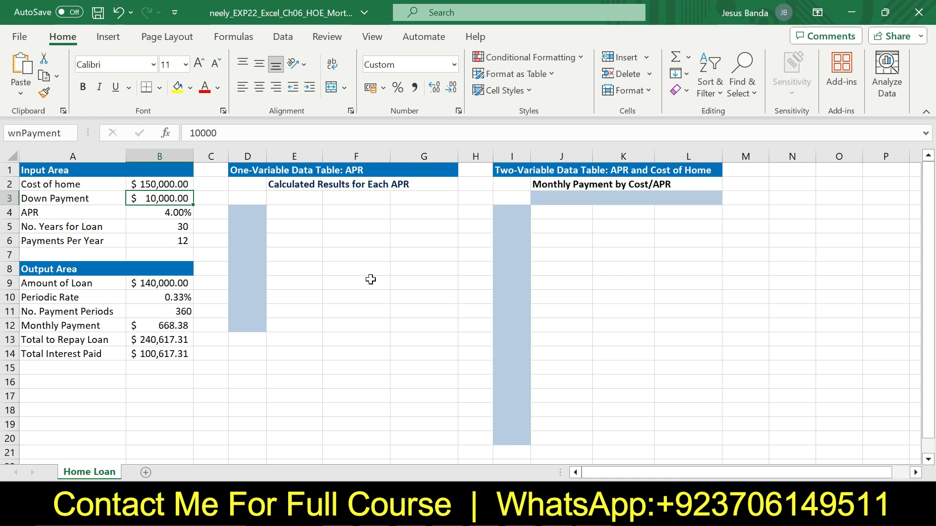
pyautogui.press('Return')
pyautogui.click(182, 185)
pyautogui.click(181, 200)
# Return step 2's instruction text in Word to 9 pt and remove its highlighting
pyautogui.hotkey('alt', 'Tab')
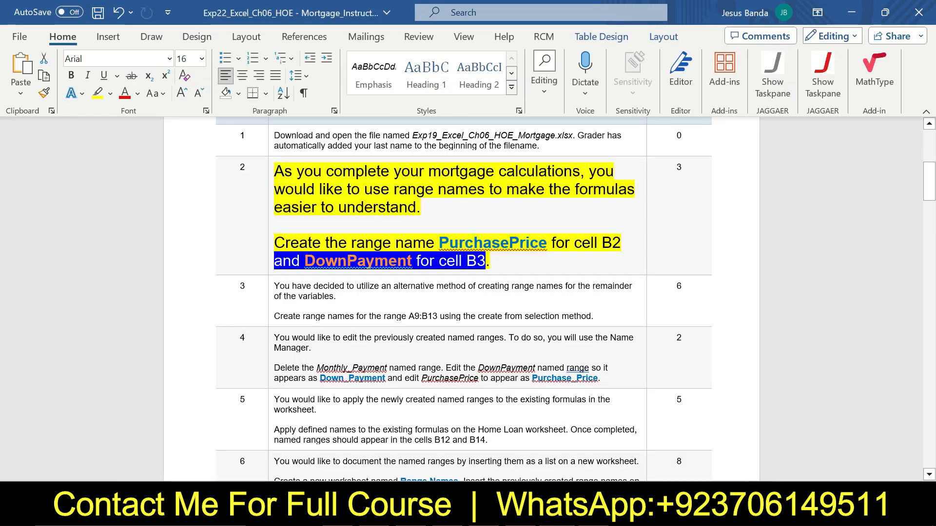
pyautogui.click(267, 180)
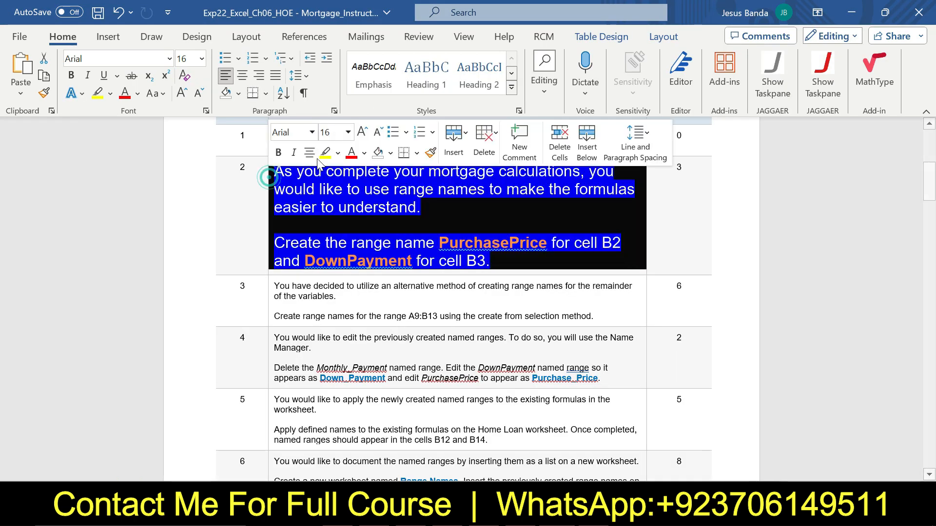
pyautogui.click(348, 132)
pyautogui.click(344, 170)
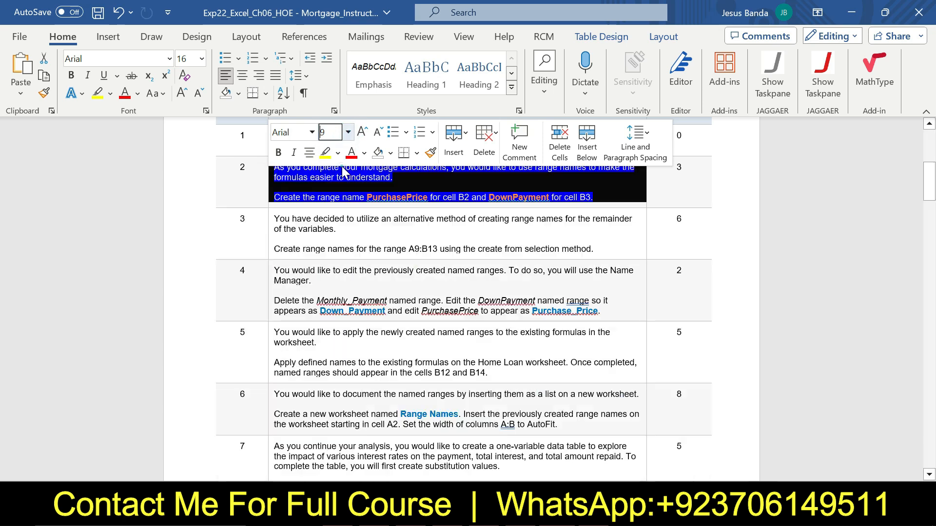
pyautogui.click(338, 153)
pyautogui.click(362, 272)
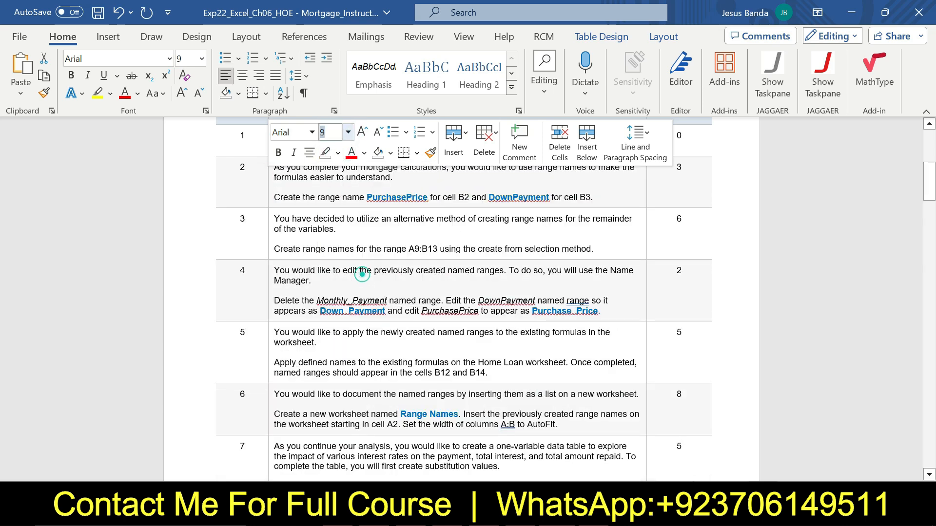
# Enlarge step 3's instruction text in Word to 16 pt and highlight it yellow
pyautogui.click(267, 222)
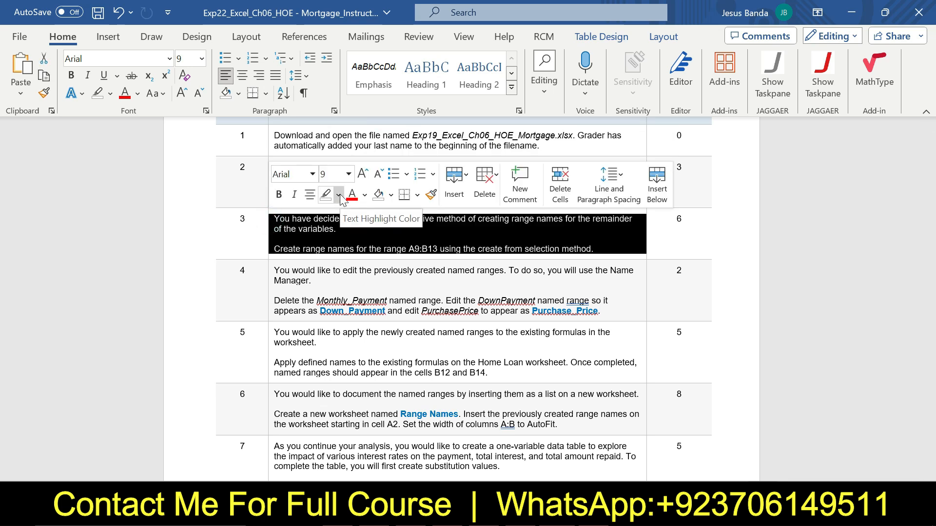
pyautogui.click(349, 174)
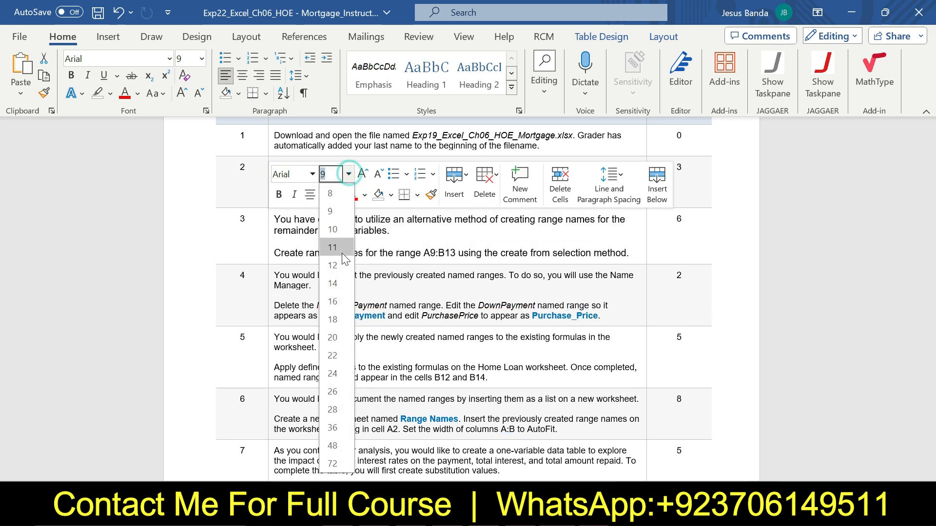
pyautogui.click(338, 299)
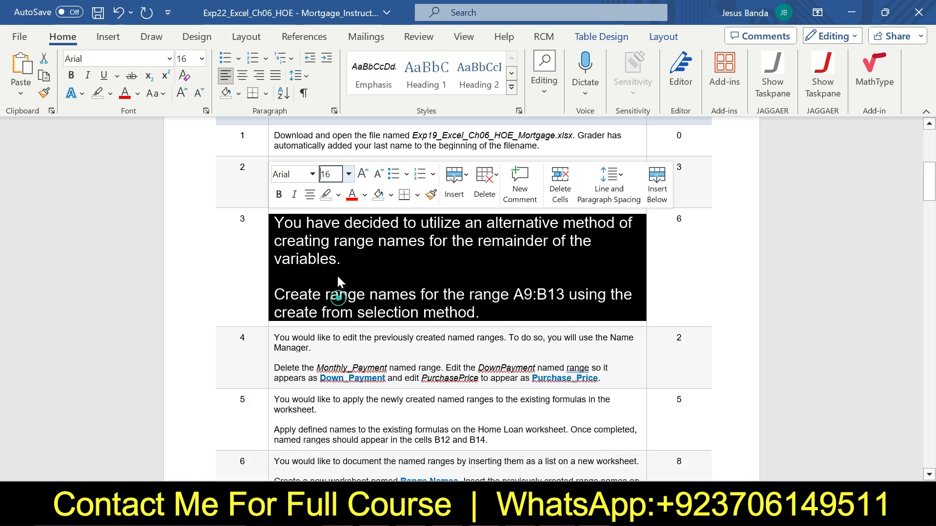
pyautogui.click(338, 195)
pyautogui.click(330, 246)
pyautogui.click(289, 223)
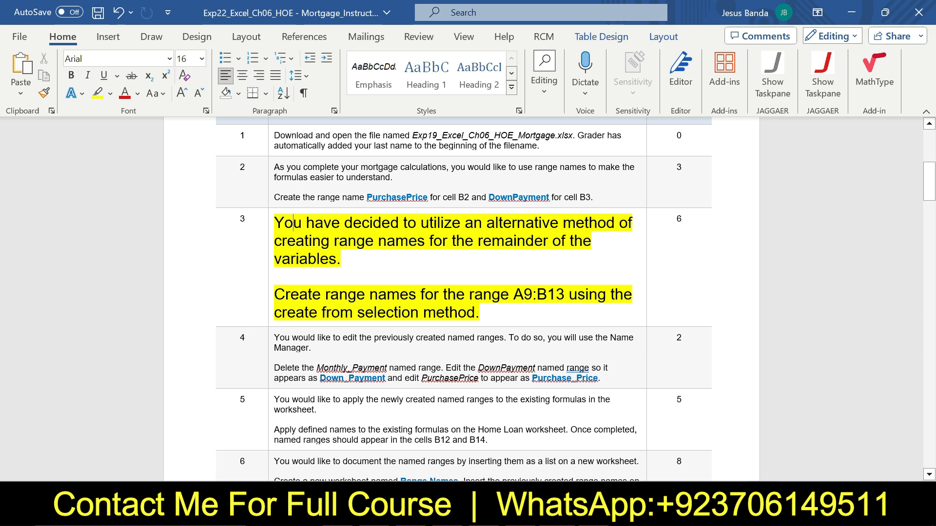
# Switch to the Excel workbook and select the range A9:B13
pyautogui.moveTo(274, 295); pyautogui.dragTo(475, 312)
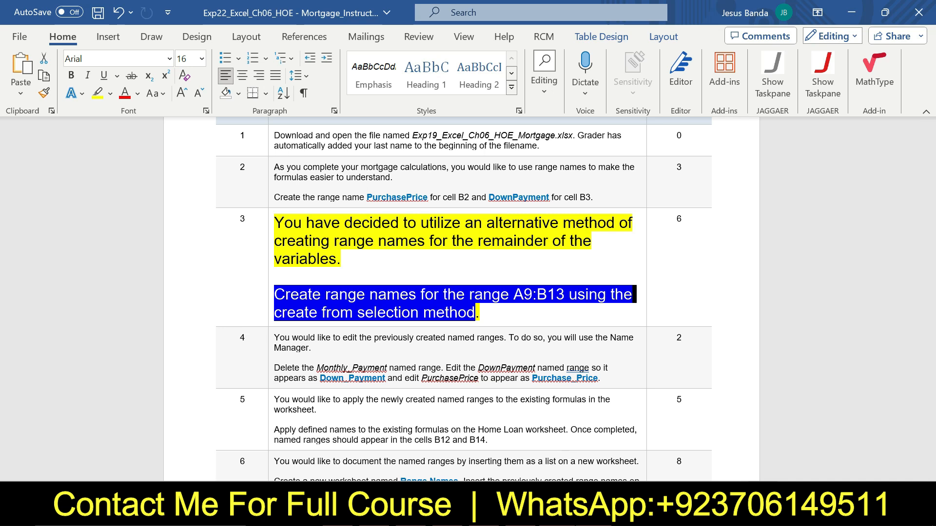
pyautogui.click(383, 514)
pyautogui.moveTo(43, 283); pyautogui.dragTo(166, 338)
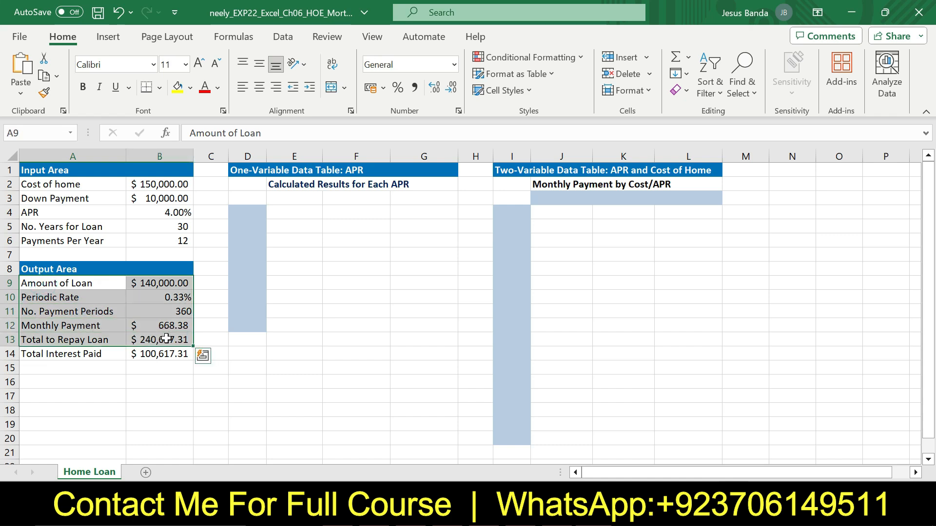
pyautogui.hotkey('ctrl', 'q')
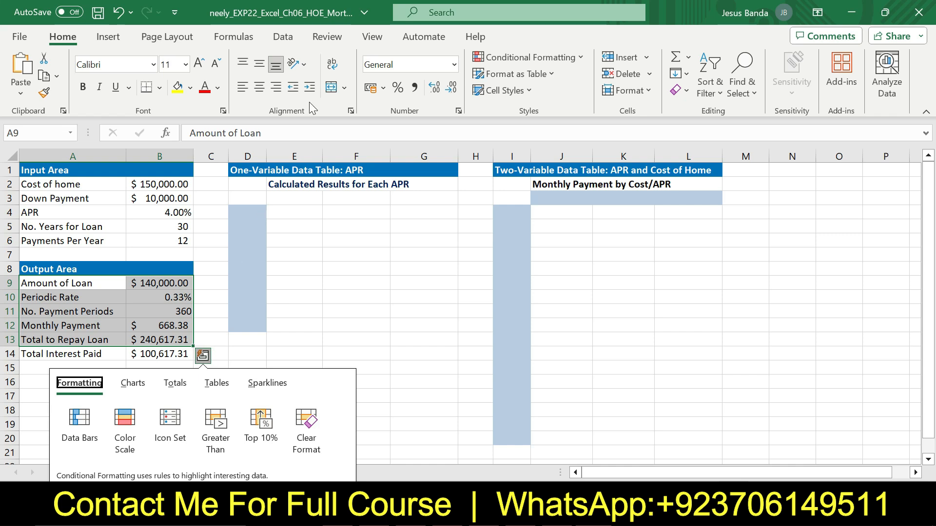
# Create range names for A9:B13 from selection, using the values in the left column
pyautogui.click(123, 40)
pyautogui.click(168, 39)
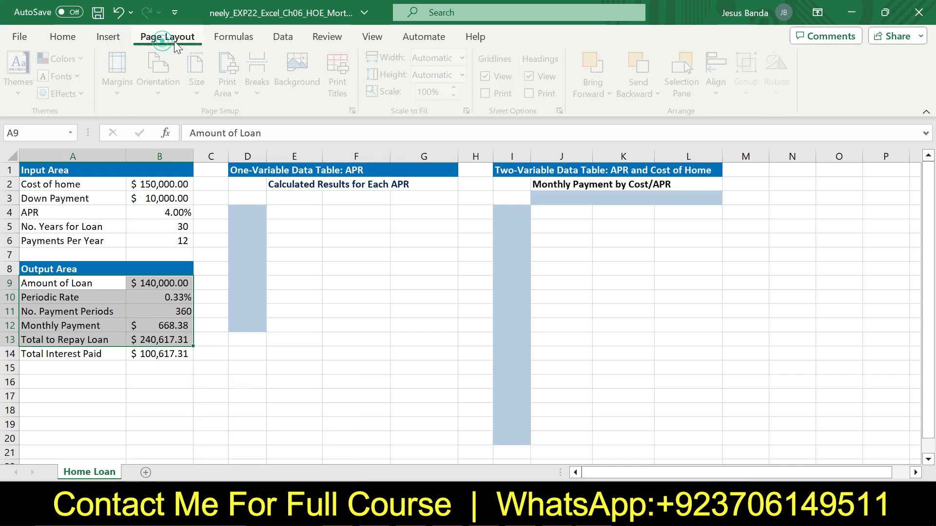
pyautogui.click(242, 39)
pyautogui.click(482, 92)
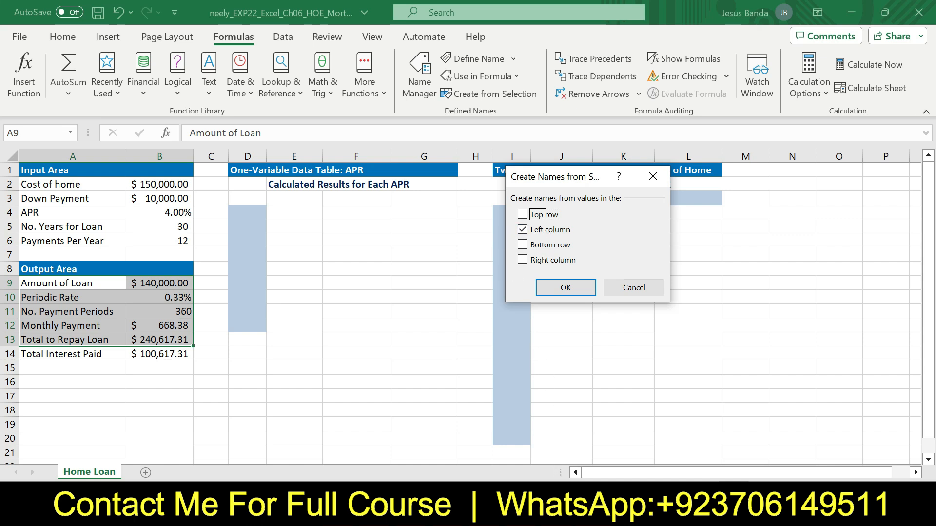
pyautogui.hotkey('alt', 'Tab')
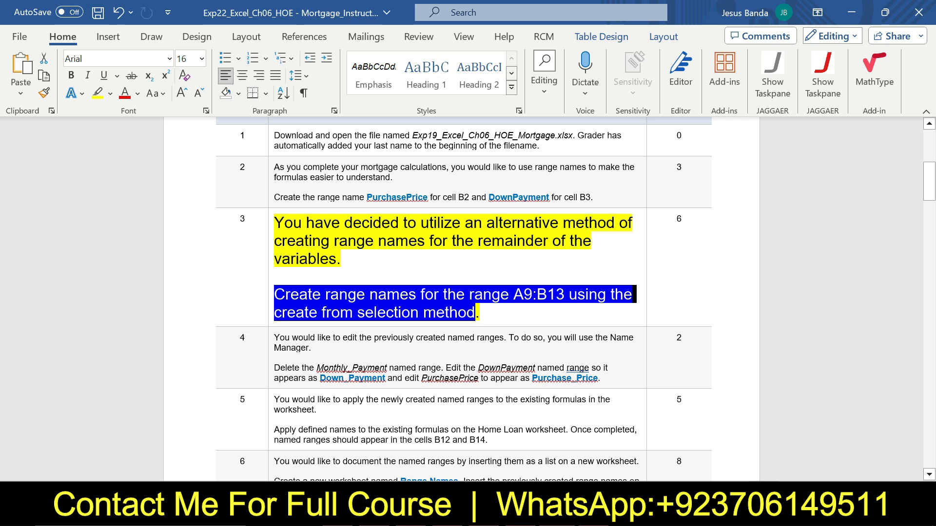
pyautogui.moveTo(594, 515)
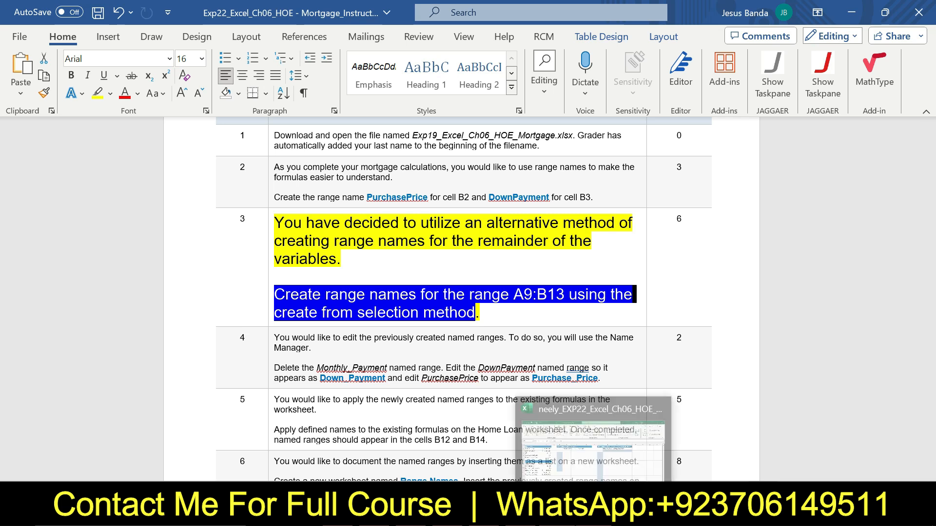
pyautogui.click(595, 492)
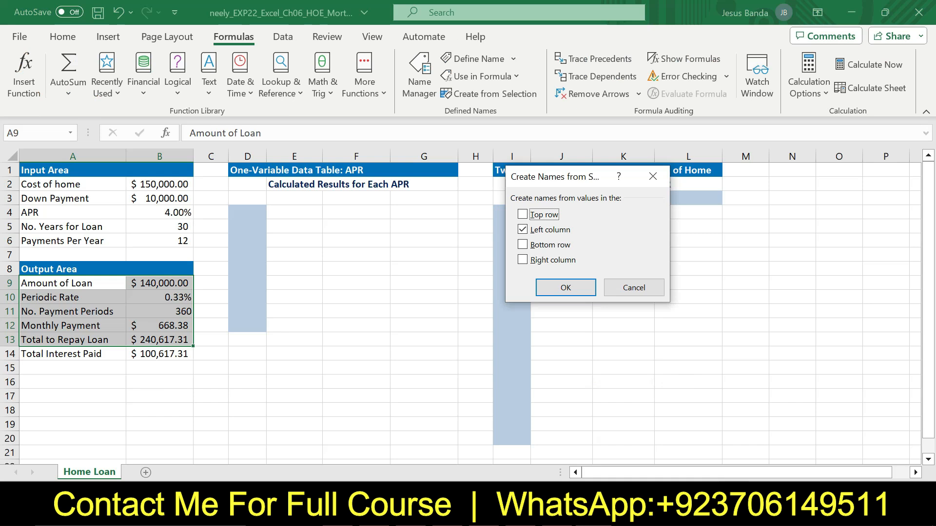
pyautogui.click(523, 259)
pyautogui.click(523, 244)
pyautogui.click(523, 244)
pyautogui.click(522, 260)
pyautogui.click(522, 230)
pyautogui.click(523, 231)
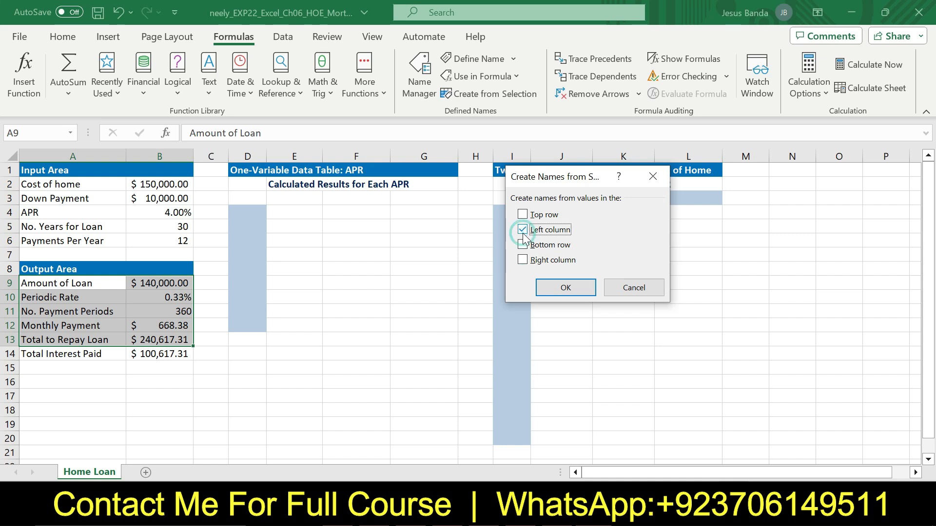
pyautogui.click(565, 288)
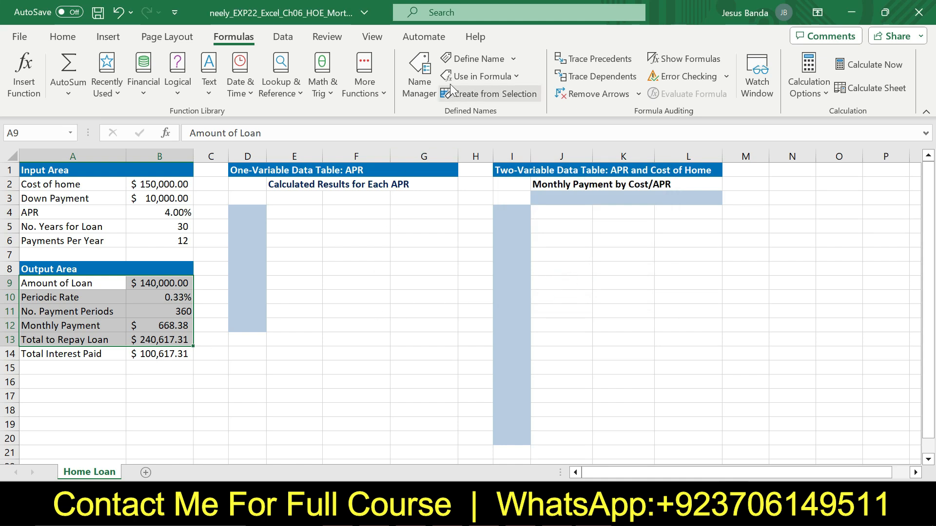
# Open the Name Manager to review the newly created range names and their references
pyautogui.click(420, 90)
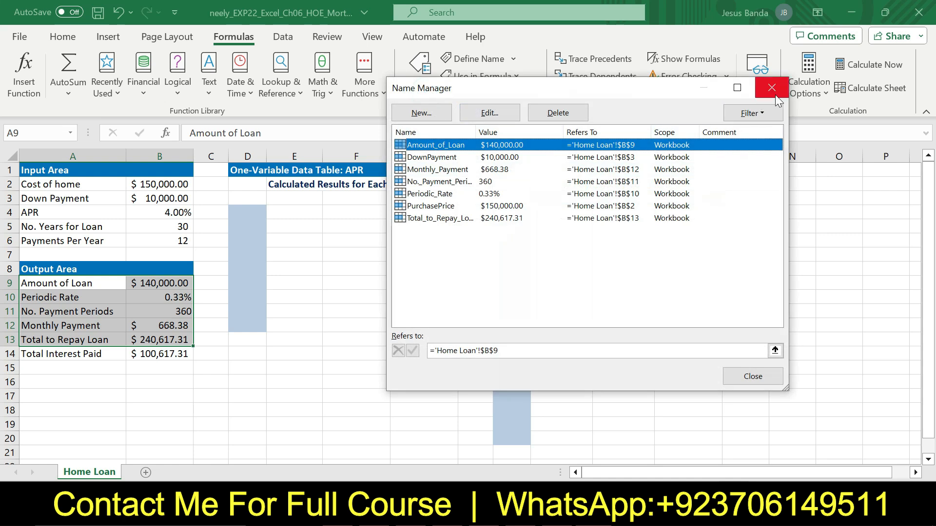
pyautogui.click(489, 113)
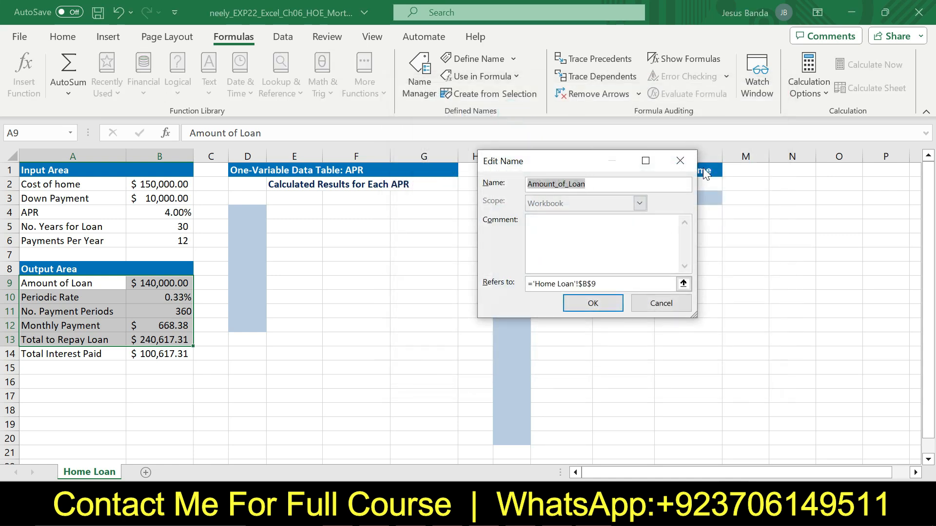
pyautogui.click(680, 162)
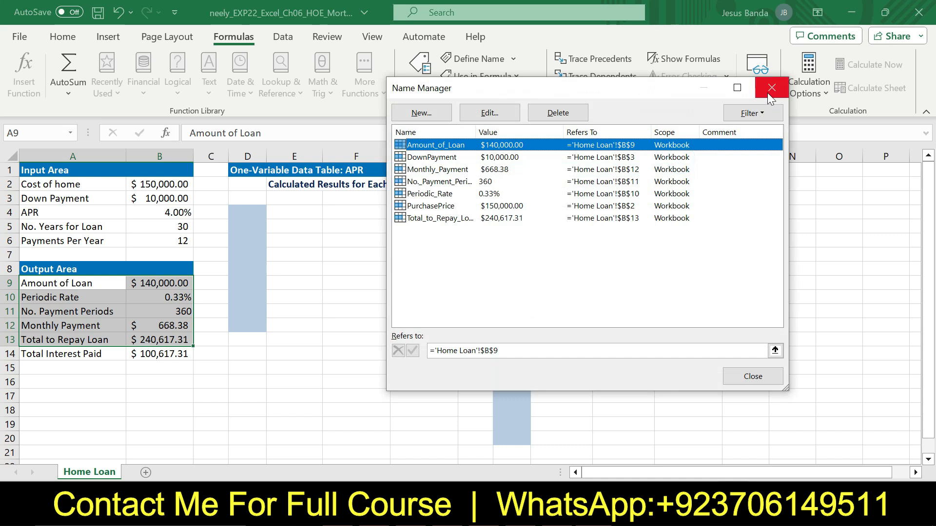
pyautogui.click(767, 91)
# Rerun Create from Selection on A9:B13 with the left column option
pyautogui.click(516, 93)
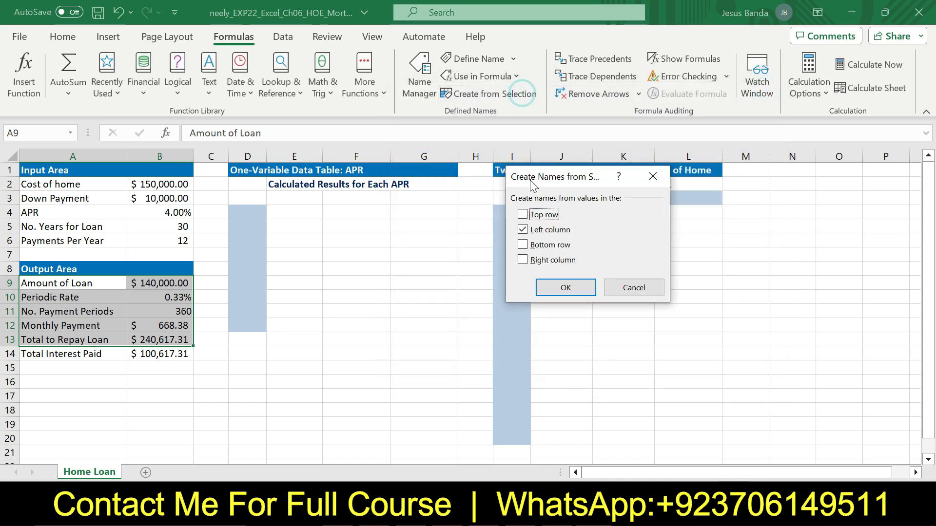
pyautogui.click(561, 285)
# Back in Word, return step 3's instruction text to 9 pt and remove its highlighting
pyautogui.click(545, 513)
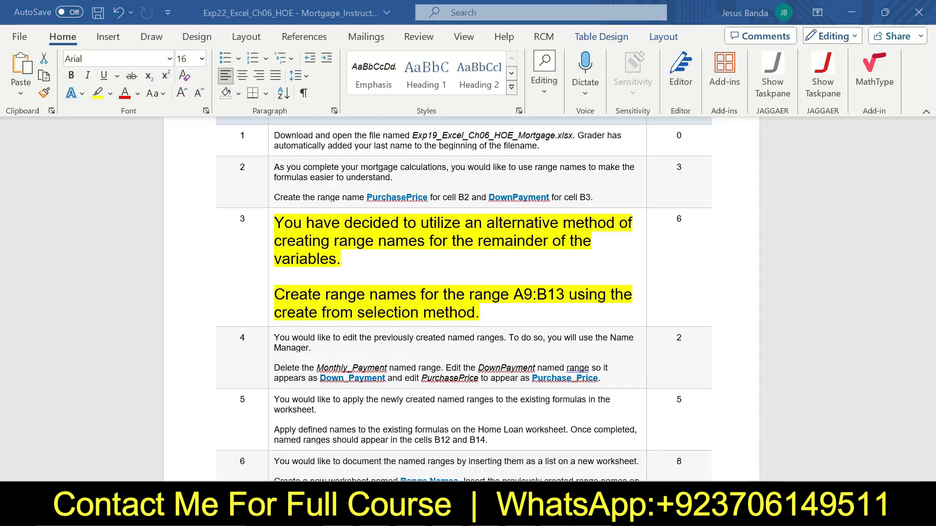
pyautogui.click(269, 233)
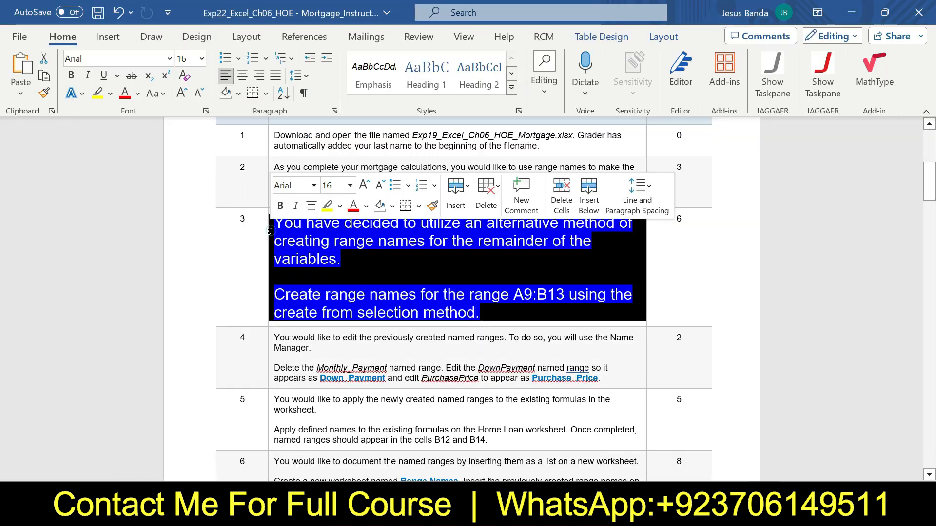
pyautogui.click(350, 186)
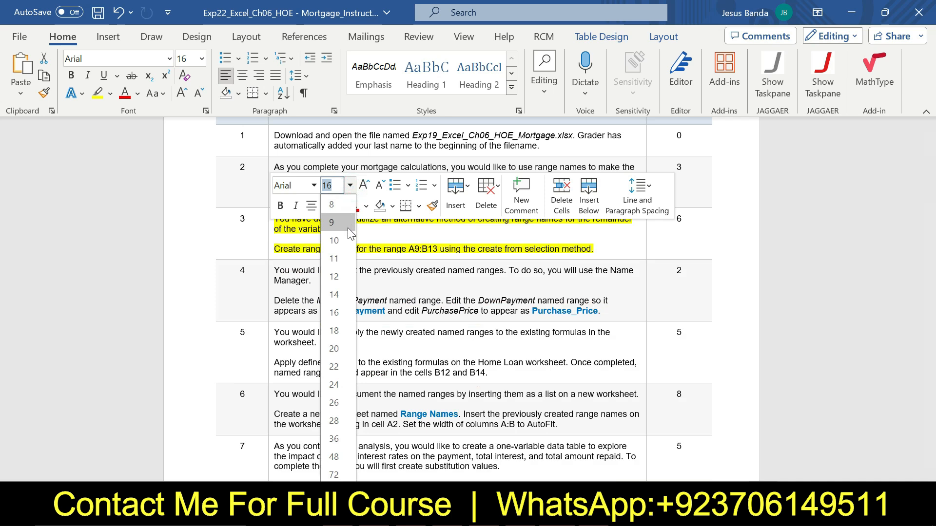
pyautogui.click(347, 224)
pyautogui.click(340, 206)
pyautogui.click(350, 325)
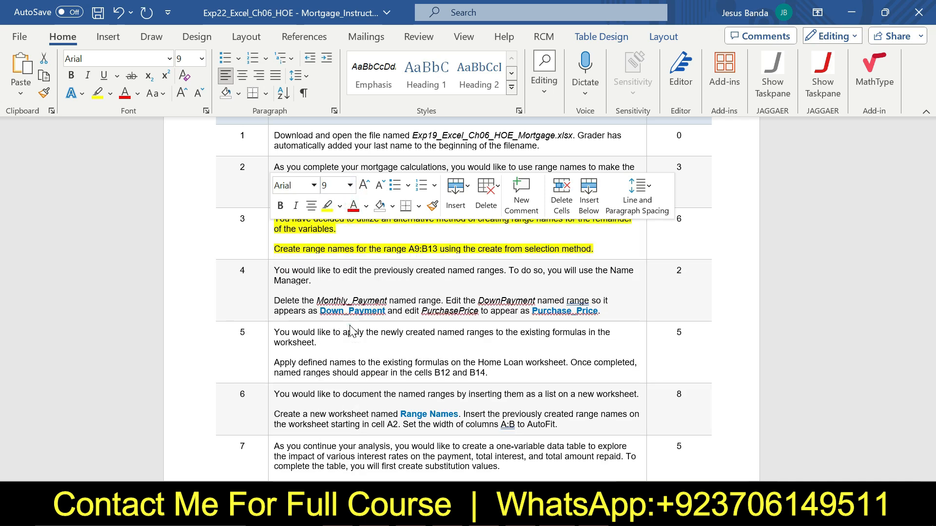
pyautogui.click(491, 306)
pyautogui.click(3, 185)
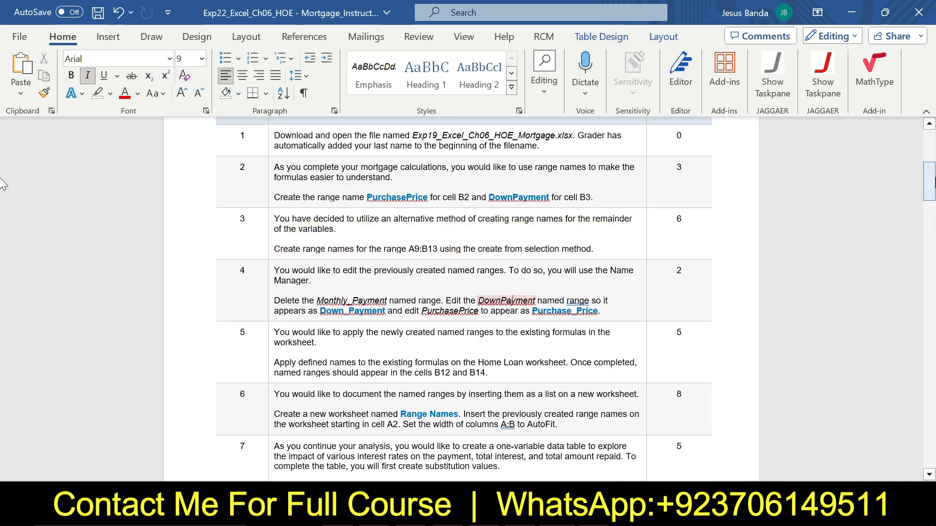
# Enlarge step 4's instruction text to 16 pt and highlight it yellow
pyautogui.scroll(-5, 3, 193)
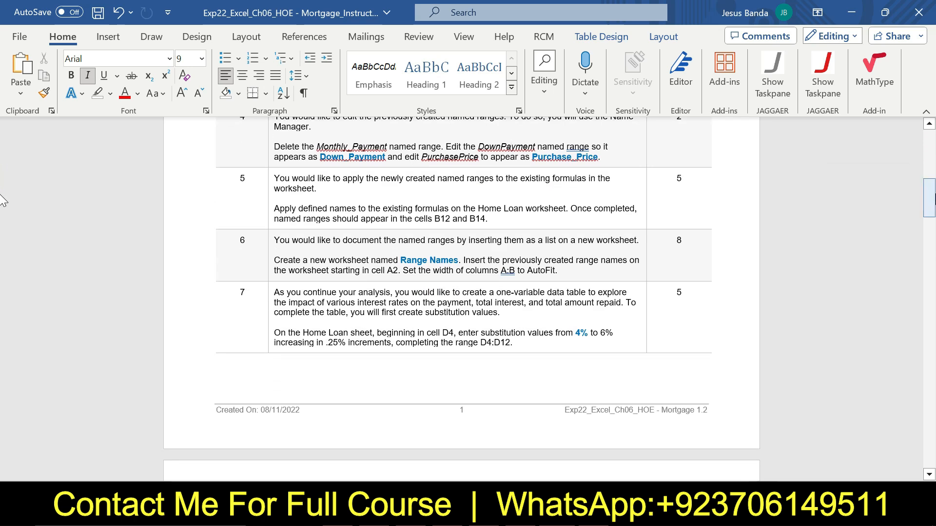
pyautogui.scroll(1, 3, 200)
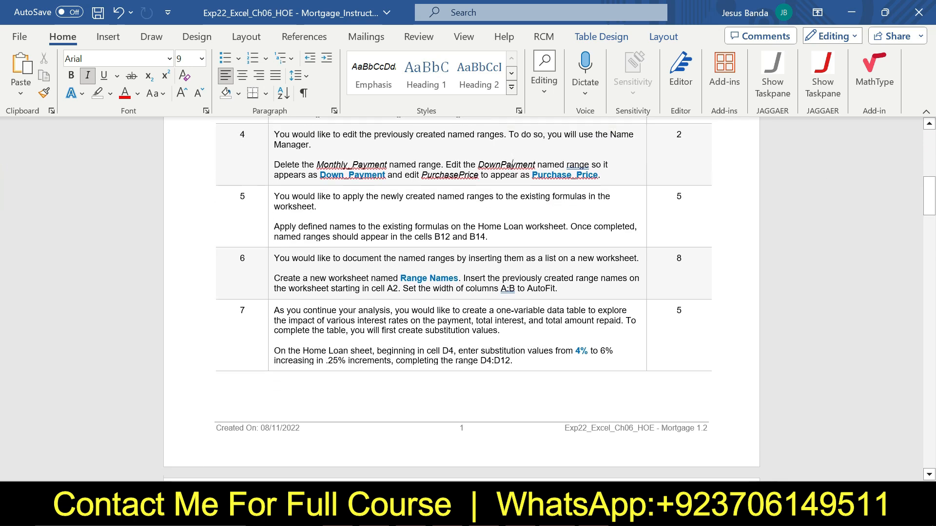
pyautogui.click(267, 151)
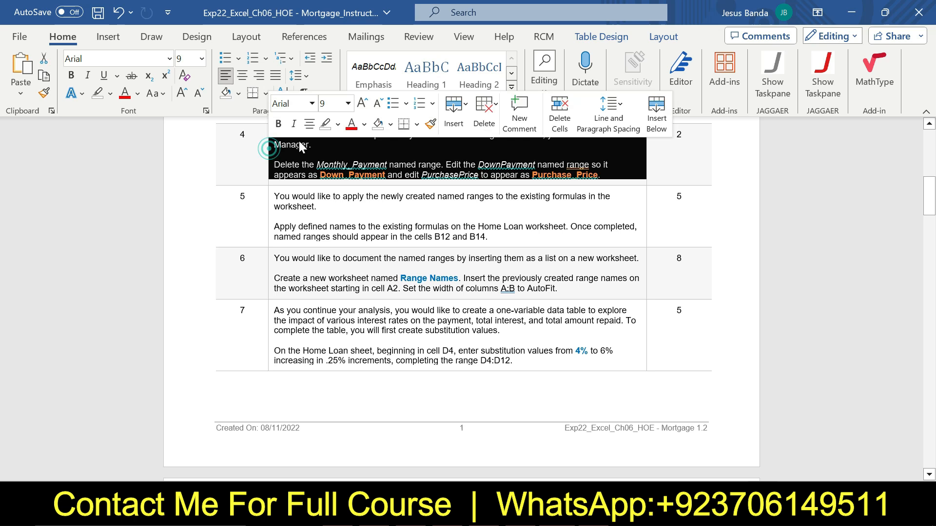
pyautogui.click(348, 104)
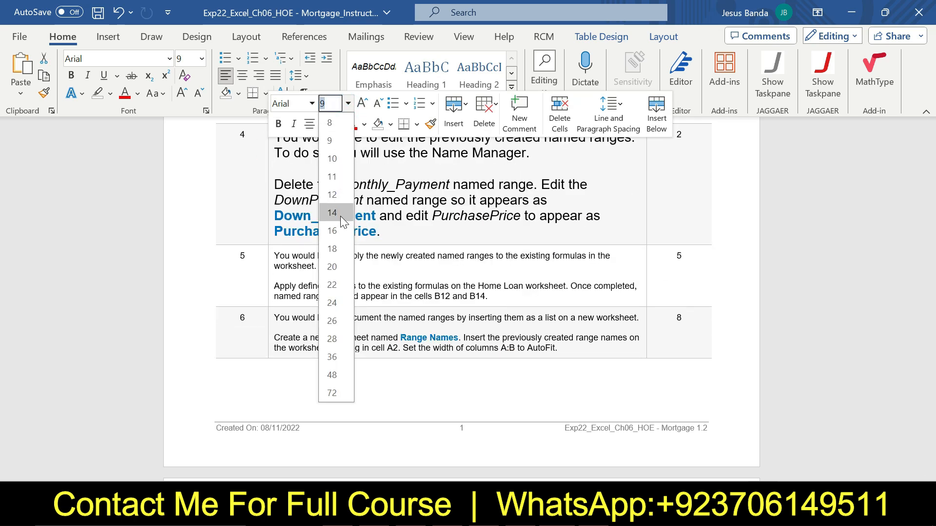
pyautogui.click(340, 229)
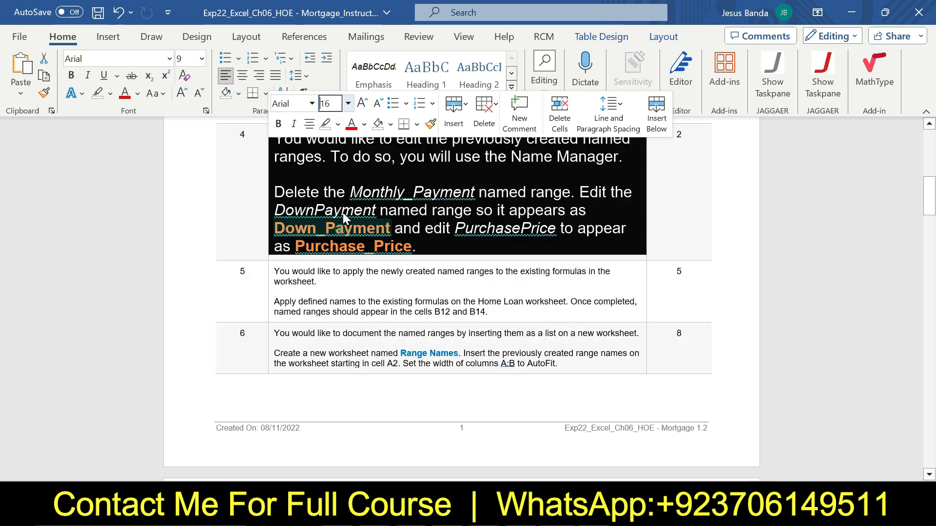
pyautogui.click(338, 124)
pyautogui.click(329, 175)
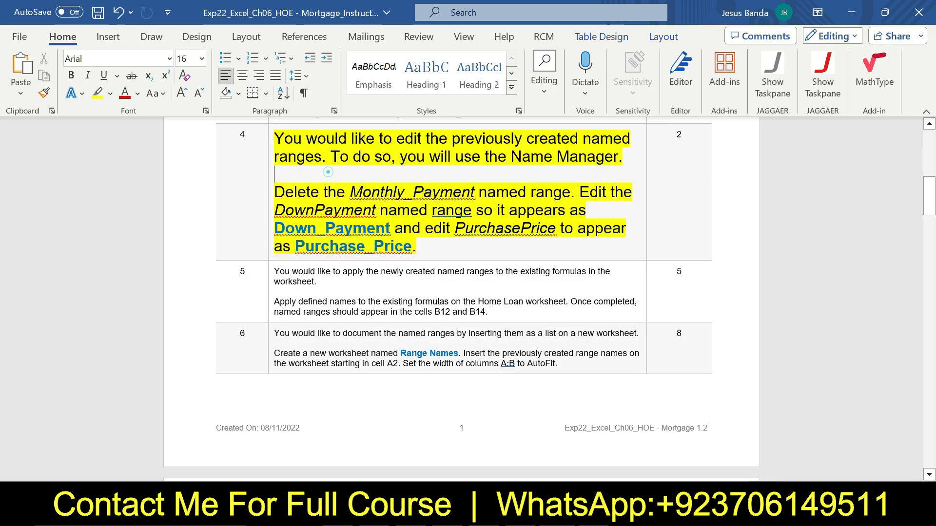
pyautogui.click(328, 173)
# Delete the Monthly_Payment named range in Excel's Name Manager
pyautogui.doubleClick(412, 192)
pyautogui.click(412, 175)
pyautogui.moveTo(274, 192); pyautogui.dragTo(565, 196)
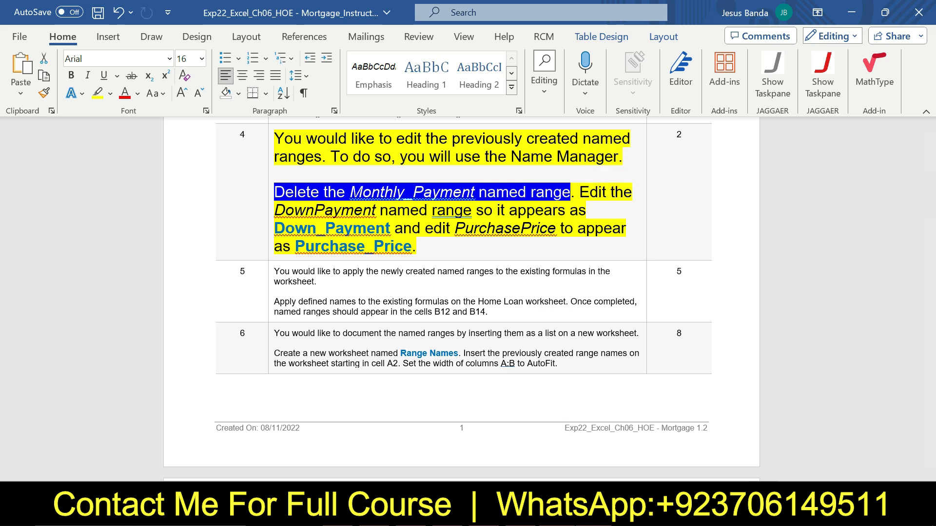
pyautogui.click(548, 448)
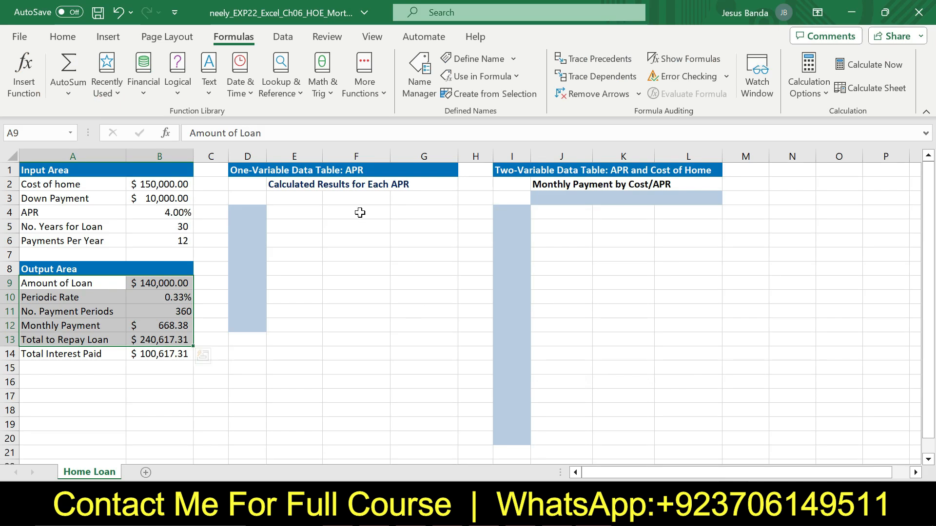
pyautogui.click(419, 83)
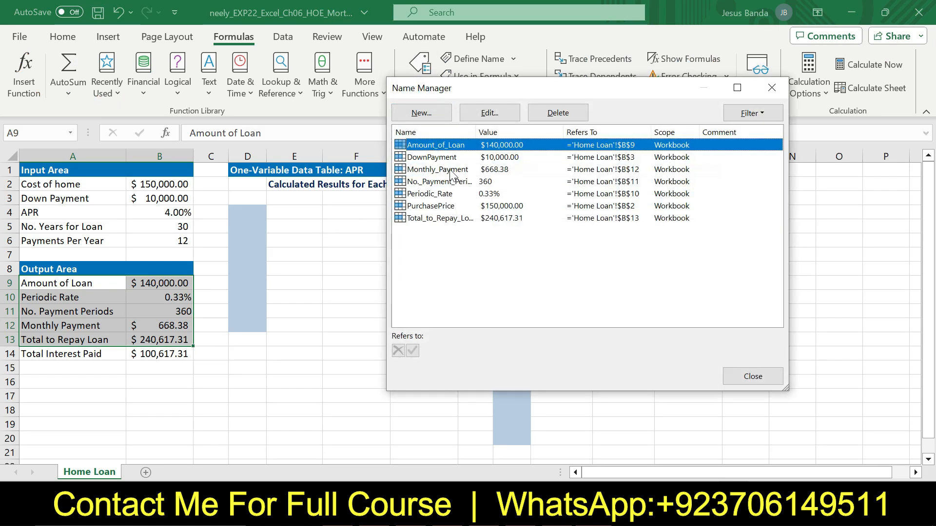
pyautogui.click(451, 171)
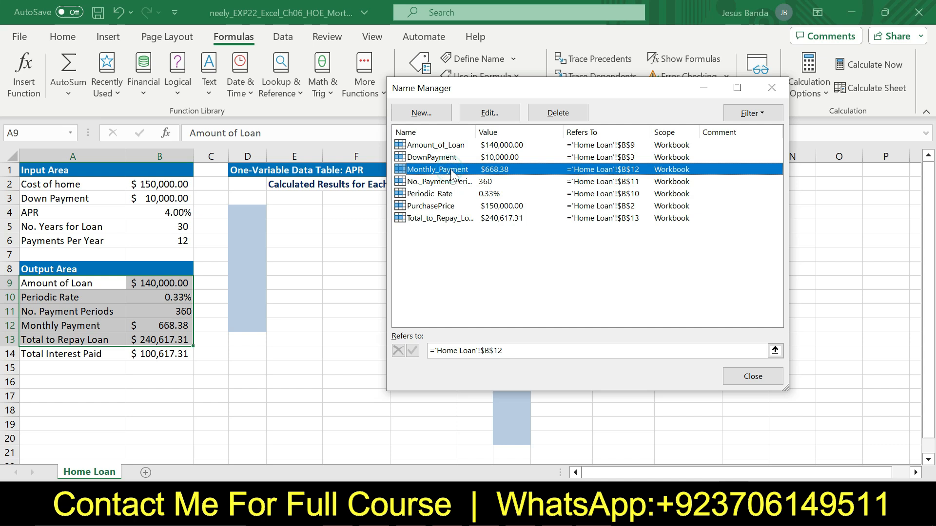
pyautogui.click(541, 115)
pyautogui.click(443, 298)
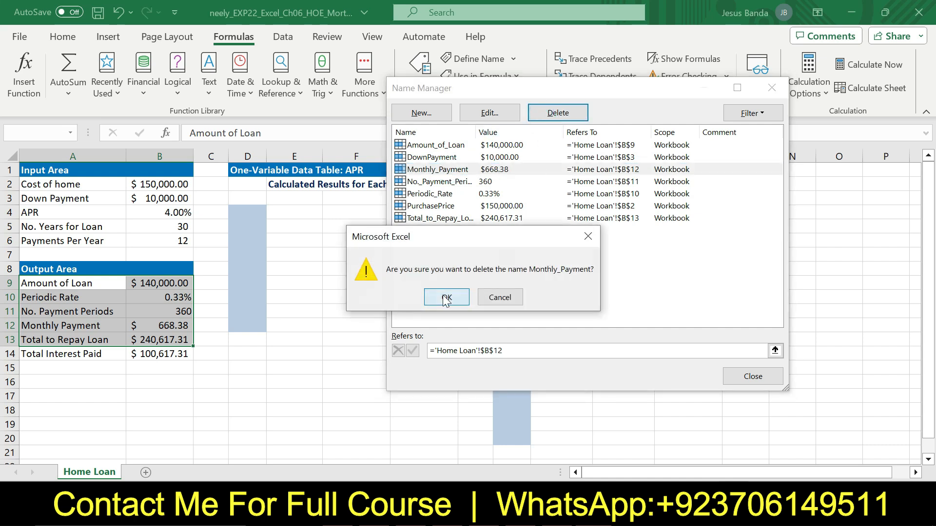
pyautogui.hotkey('alt', 'Tab')
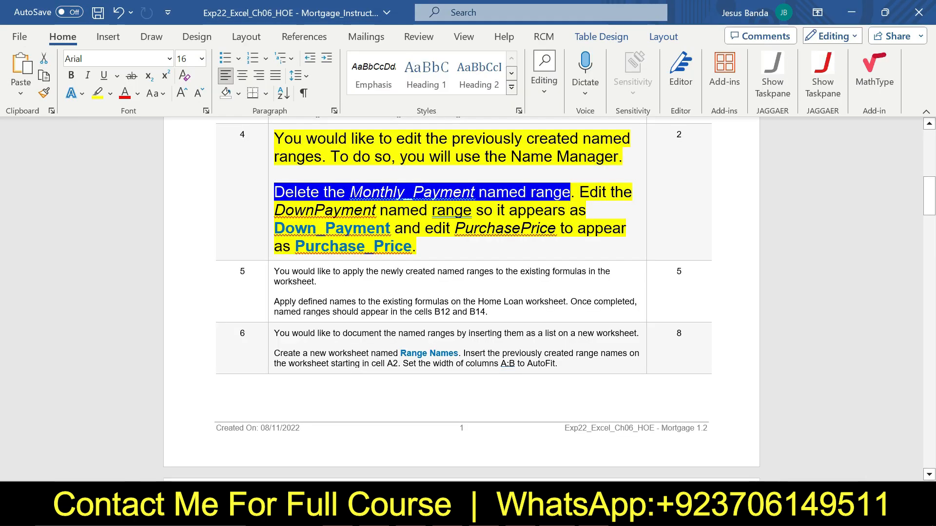
# Rename the DownPayment named range to Down_Payment in the Name Manager
pyautogui.moveTo(580, 192); pyautogui.dragTo(394, 229)
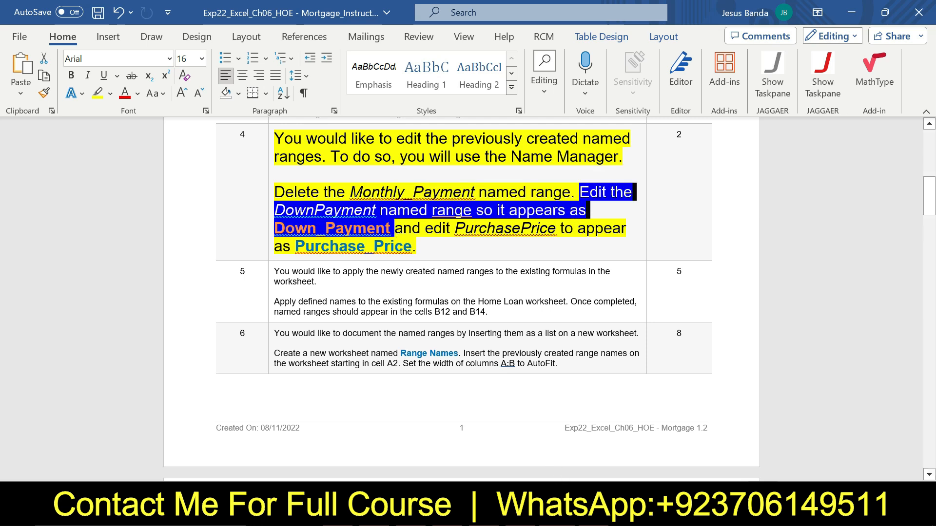
pyautogui.click(512, 514)
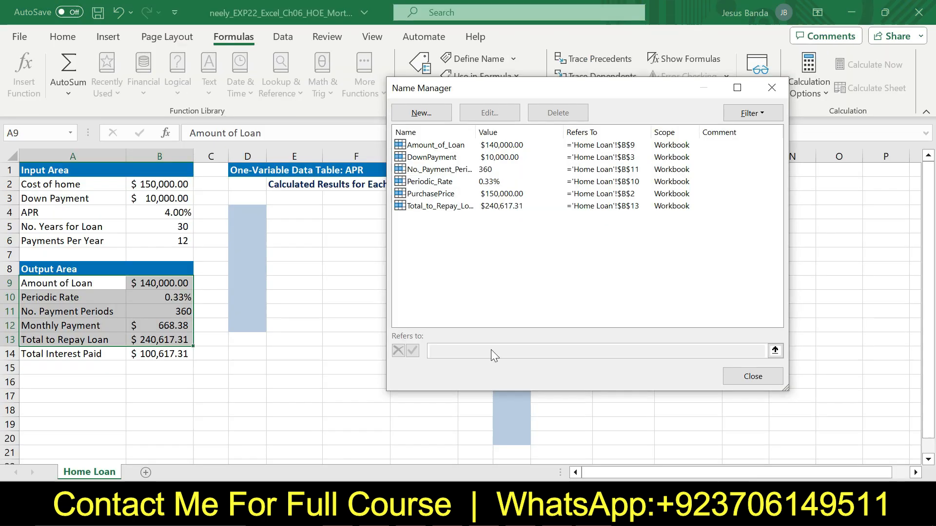
pyautogui.click(432, 181)
pyautogui.click(435, 194)
pyautogui.click(439, 158)
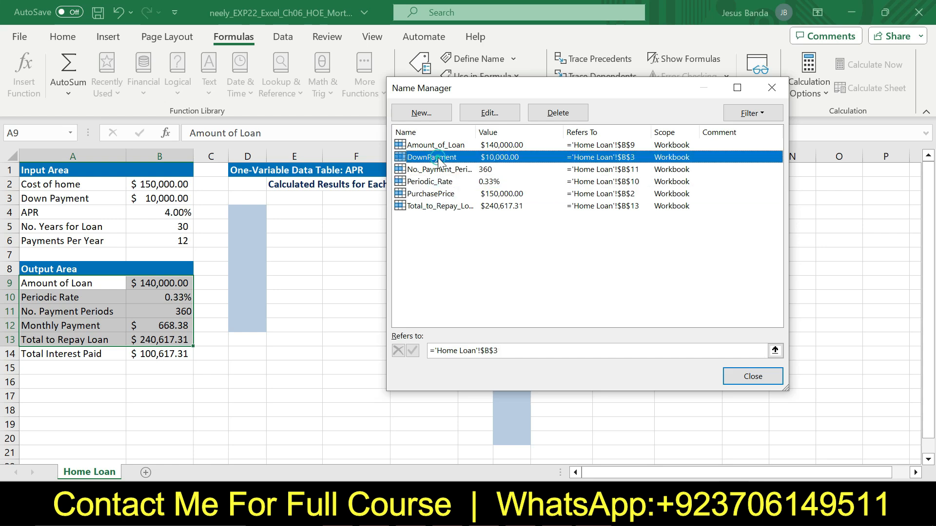
pyautogui.click(489, 112)
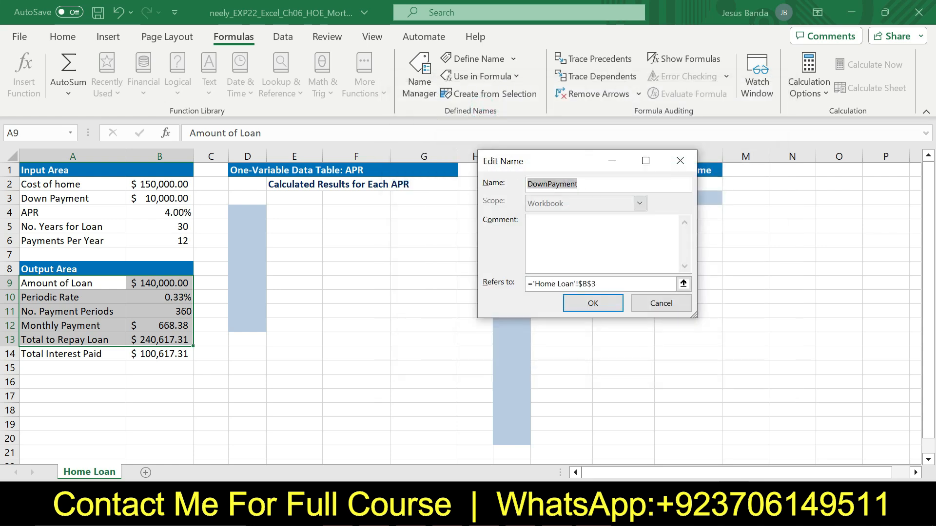
pyautogui.click(547, 184)
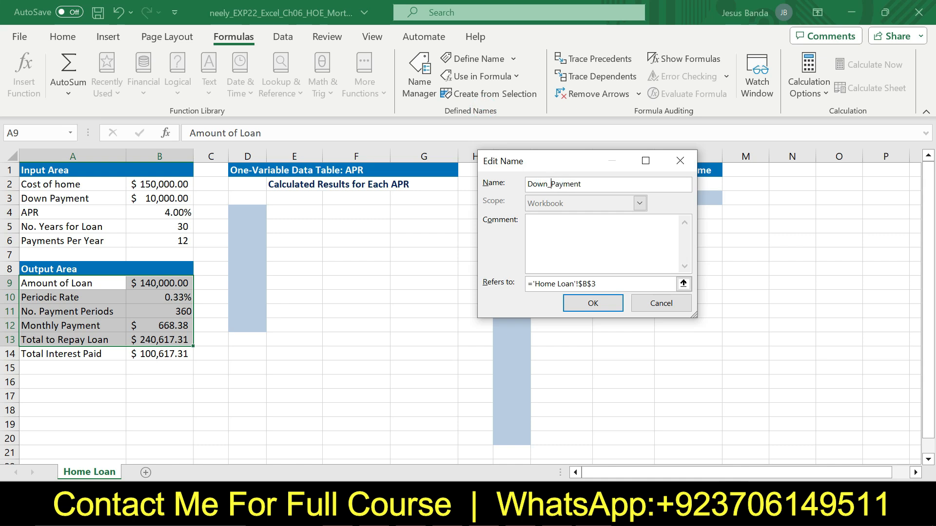
pyautogui.write('_')
pyautogui.click(591, 305)
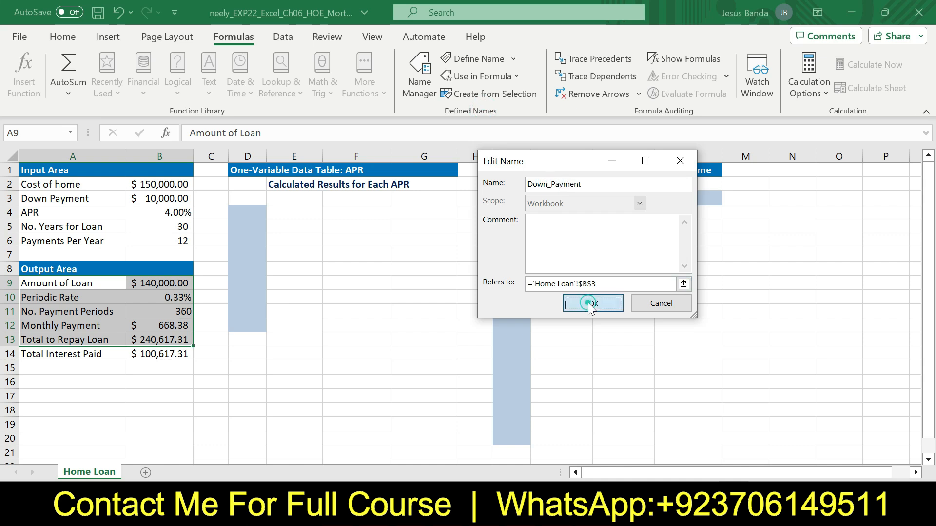
# Rename the PurchasePrice named range to Purchase_Price in the Name Manager
pyautogui.hotkey('alt', 'Tab')
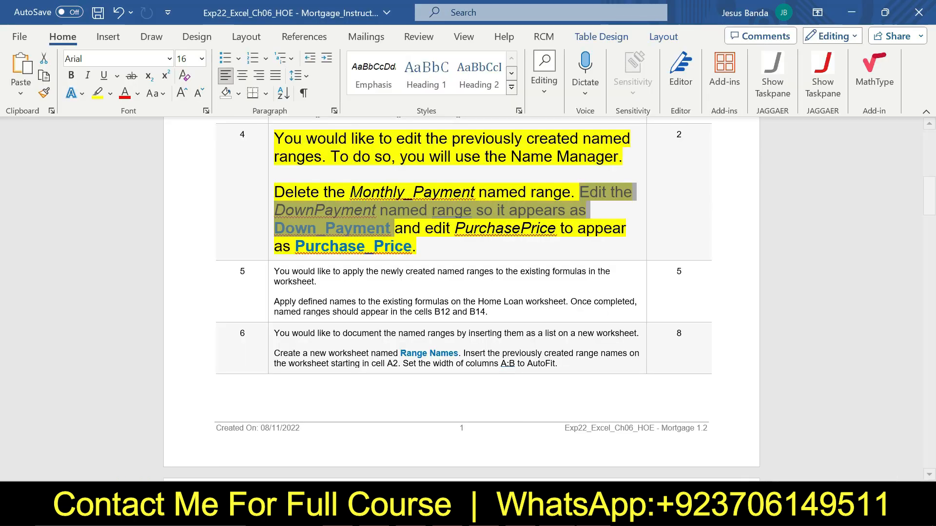
pyautogui.moveTo(425, 228); pyautogui.dragTo(412, 246)
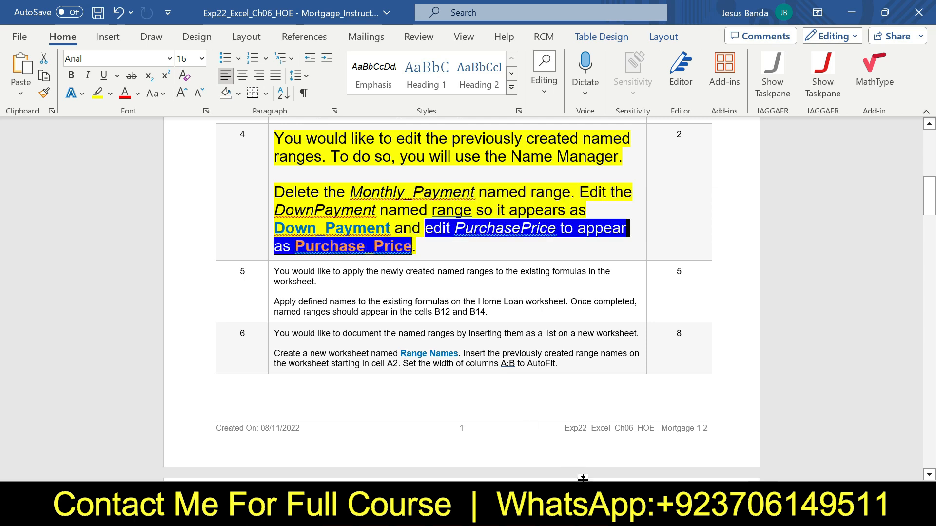
pyautogui.click(583, 514)
pyautogui.click(451, 193)
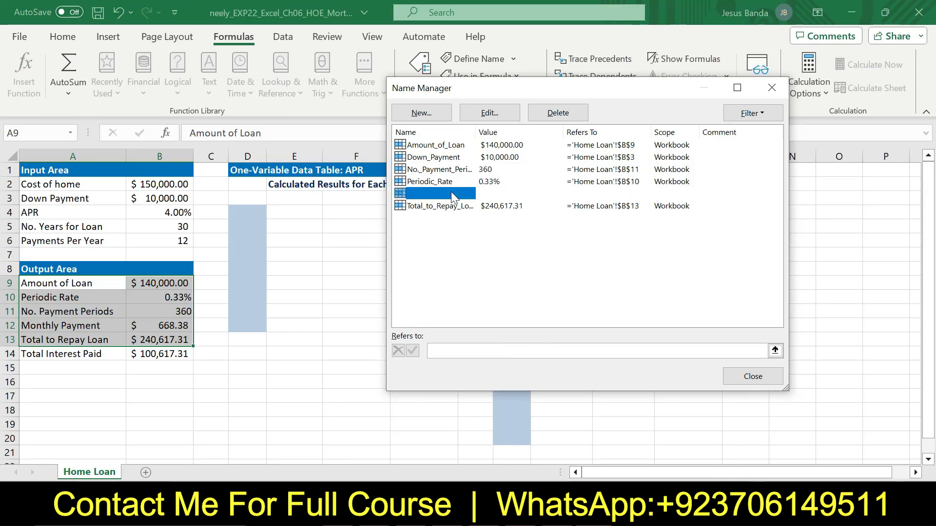
pyautogui.click(486, 113)
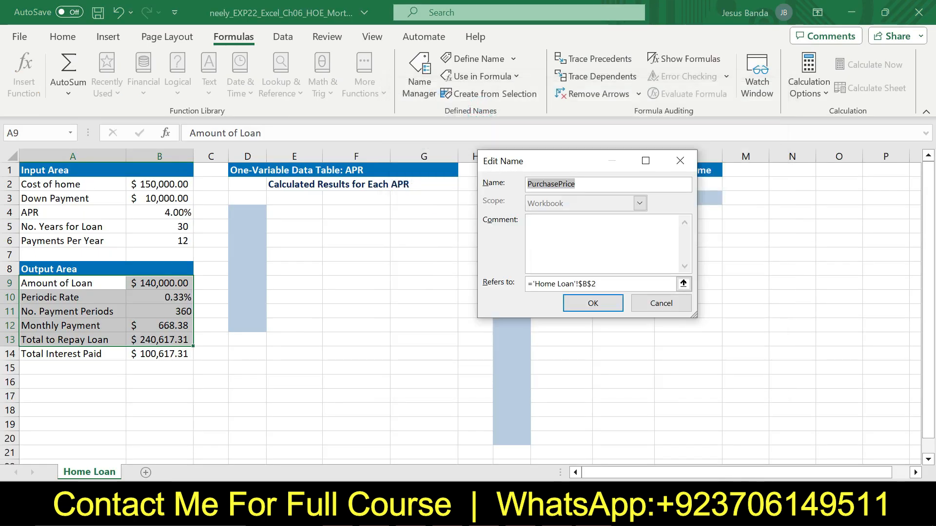
pyautogui.click(555, 183)
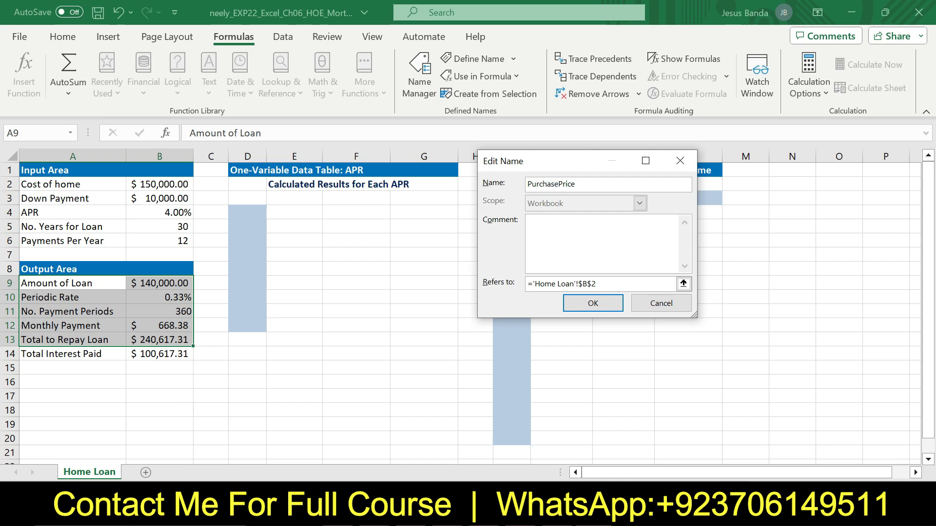
pyautogui.write('_')
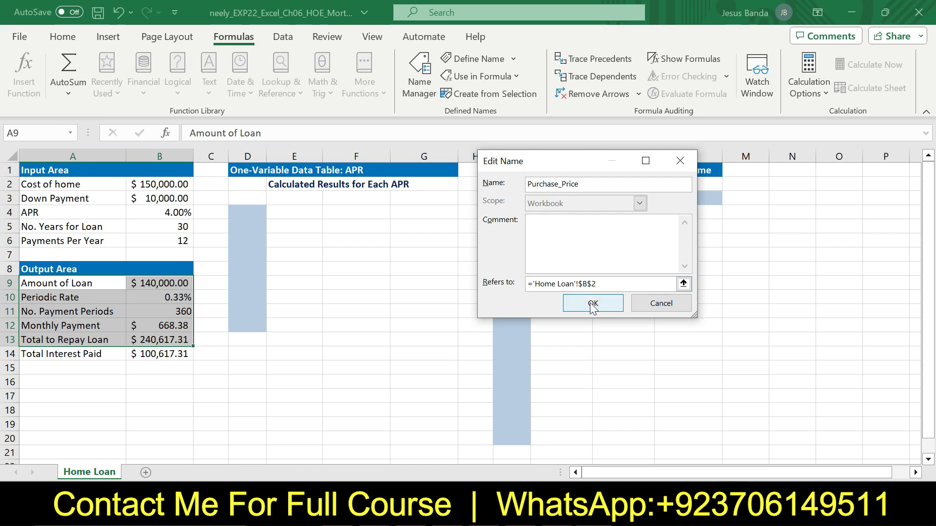
pyautogui.click(593, 304)
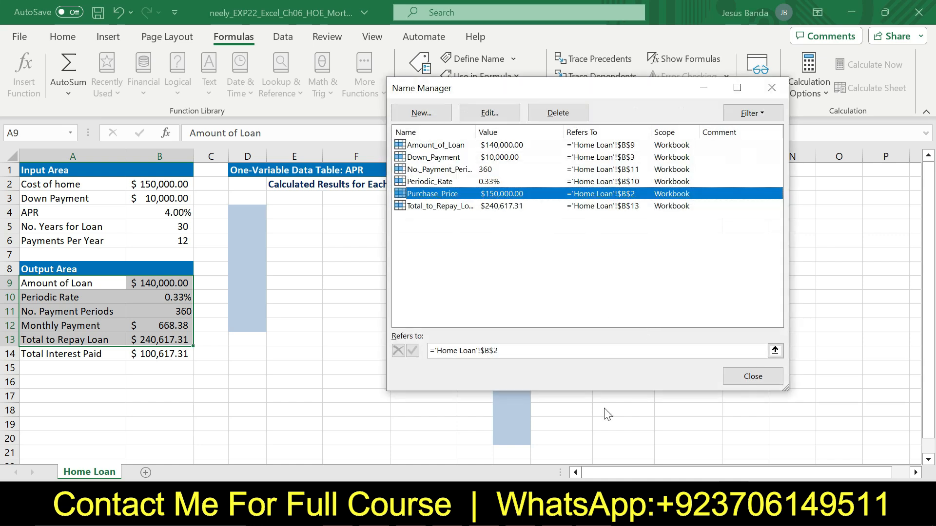
# Back in Word, return step 4's instruction text to 9 pt and remove its highlighting
pyautogui.click(558, 510)
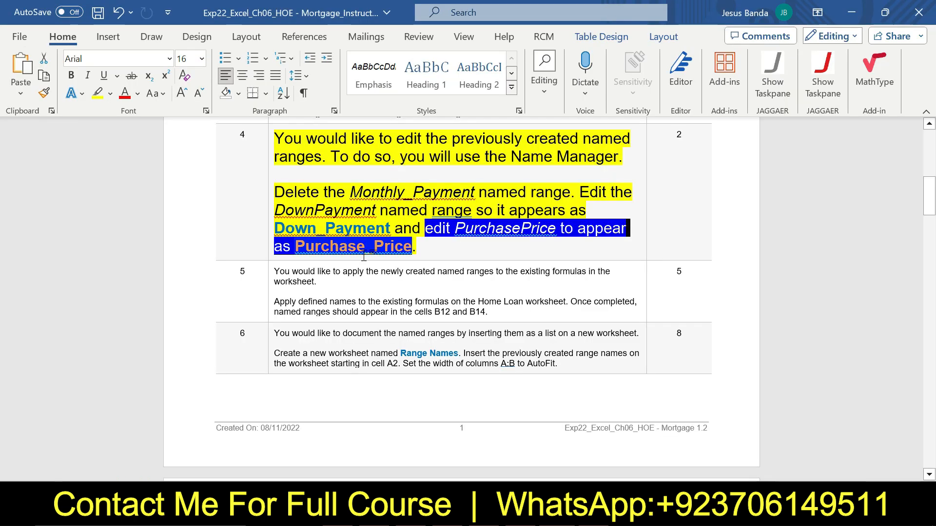
pyautogui.click(269, 154)
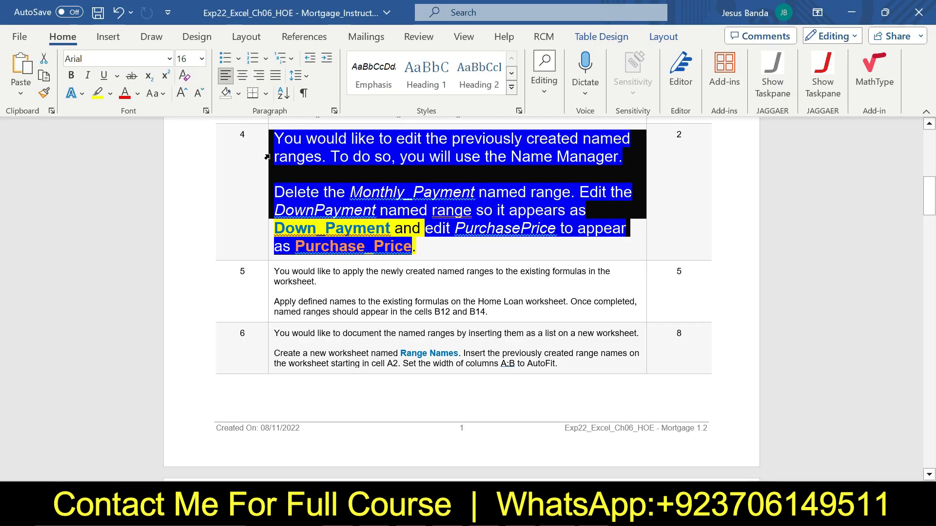
pyautogui.click(347, 110)
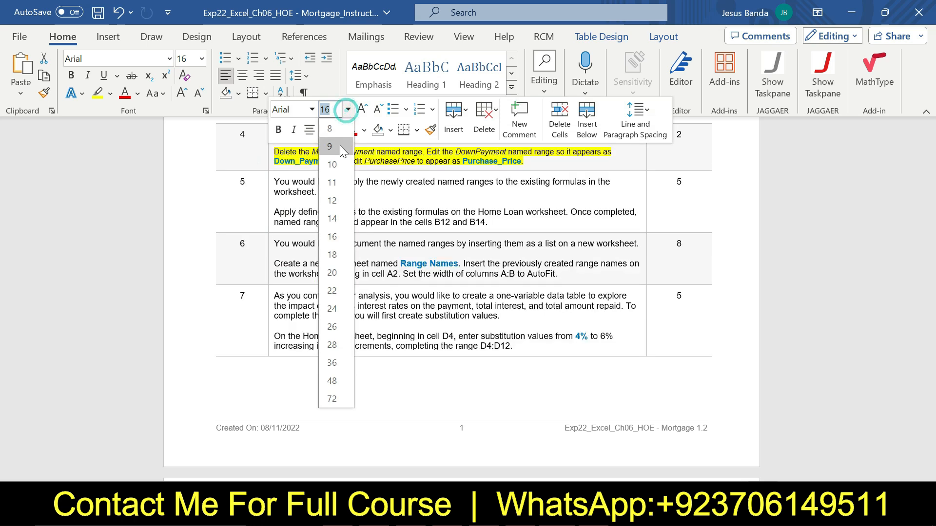
pyautogui.click(339, 145)
pyautogui.click(337, 130)
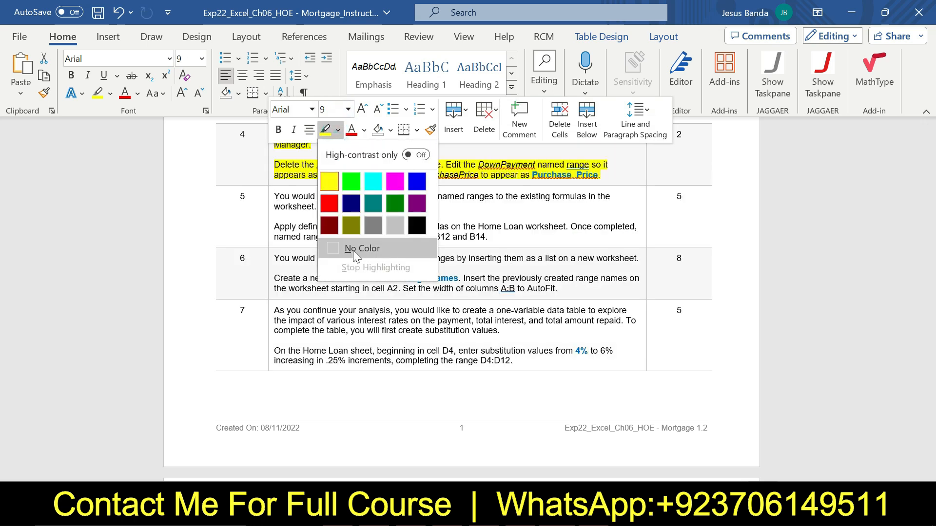
pyautogui.click(360, 305)
# Enlarge step 5's instruction text to 16 pt and highlight it yellow
pyautogui.click(271, 206)
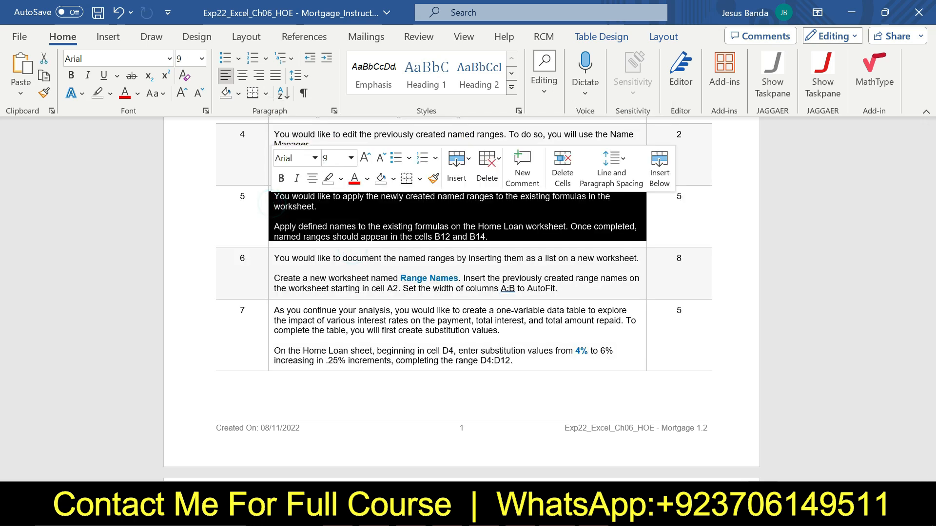
pyautogui.click(349, 158)
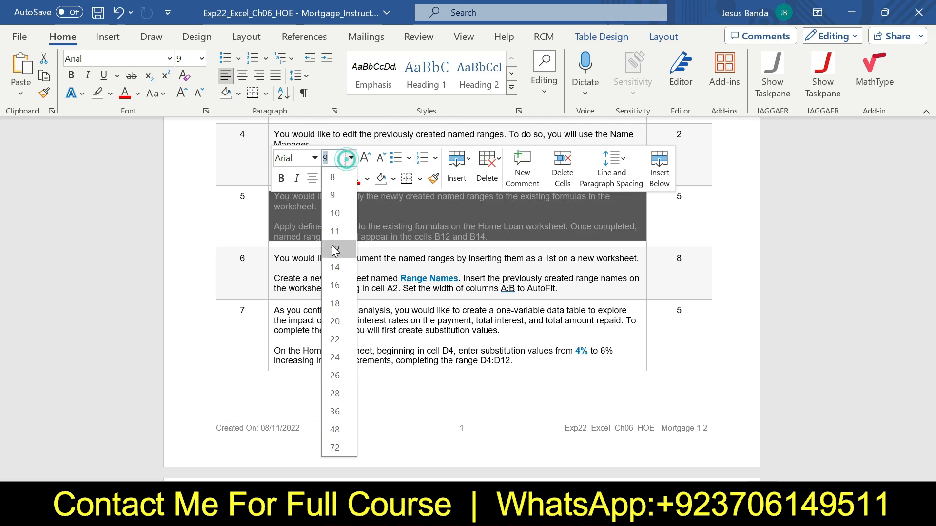
pyautogui.click(335, 285)
pyautogui.click(341, 178)
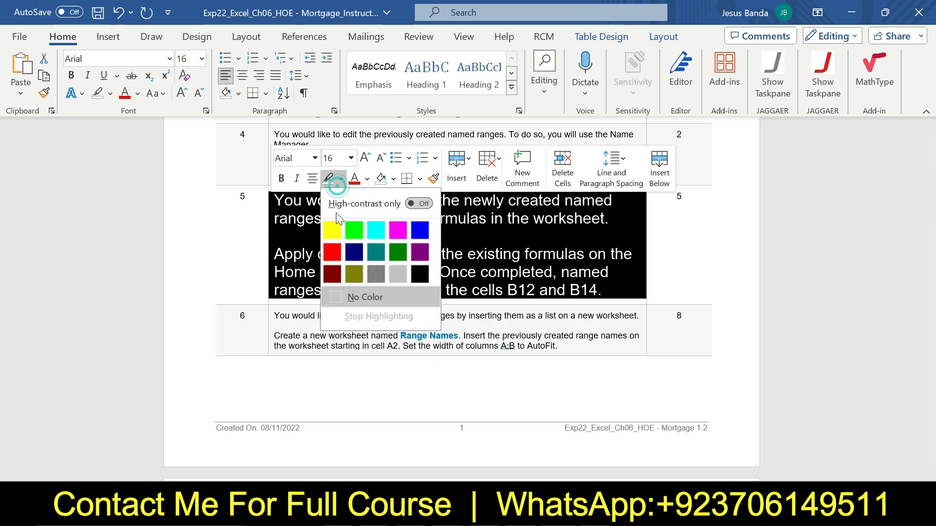
pyautogui.click(335, 212)
pyautogui.press('Right')
pyautogui.click(284, 201)
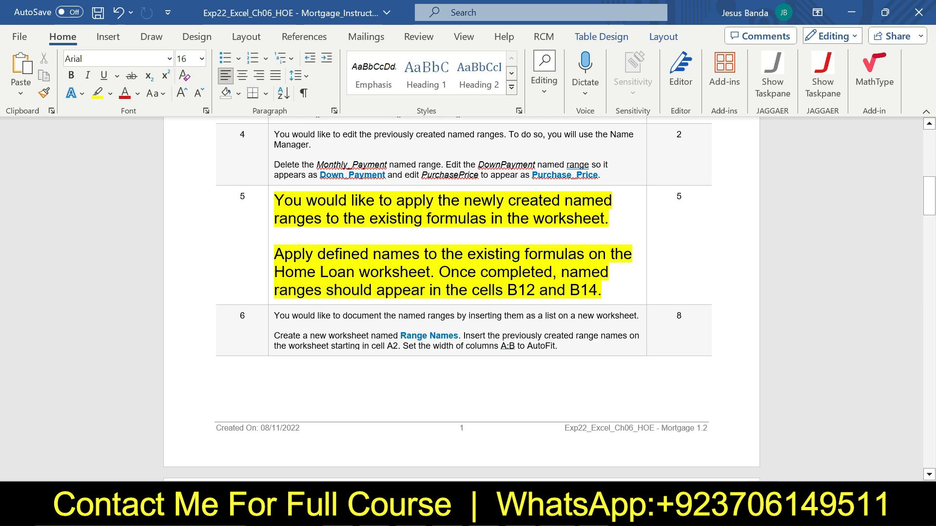
# Read step 5's instruction about applying defined names, then close Excel's Name Manager
pyautogui.moveTo(274, 254); pyautogui.dragTo(430, 272)
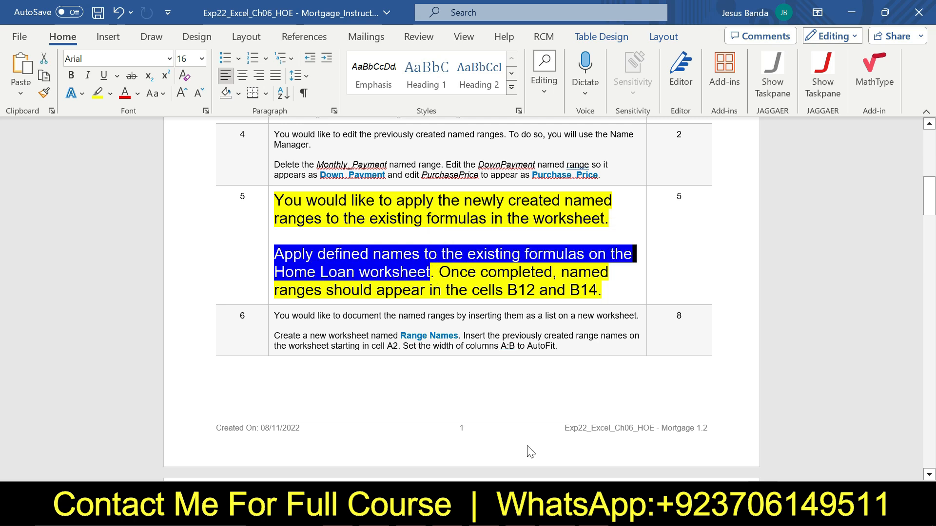
pyautogui.hotkey('alt', 'Tab')
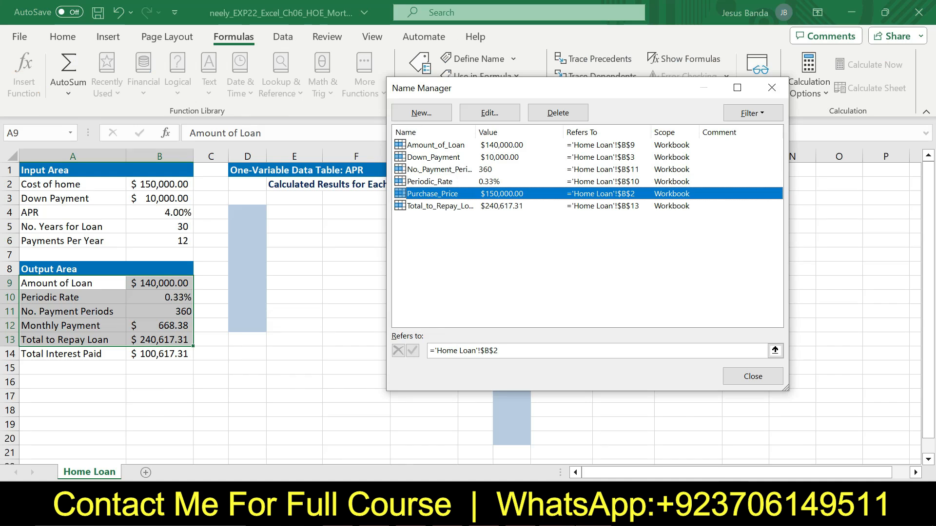
pyautogui.hotkey('alt', 'Tab')
pyautogui.moveTo(438, 272); pyautogui.dragTo(731, 271)
pyautogui.click(339, 294)
pyautogui.moveTo(438, 274); pyautogui.dragTo(603, 291)
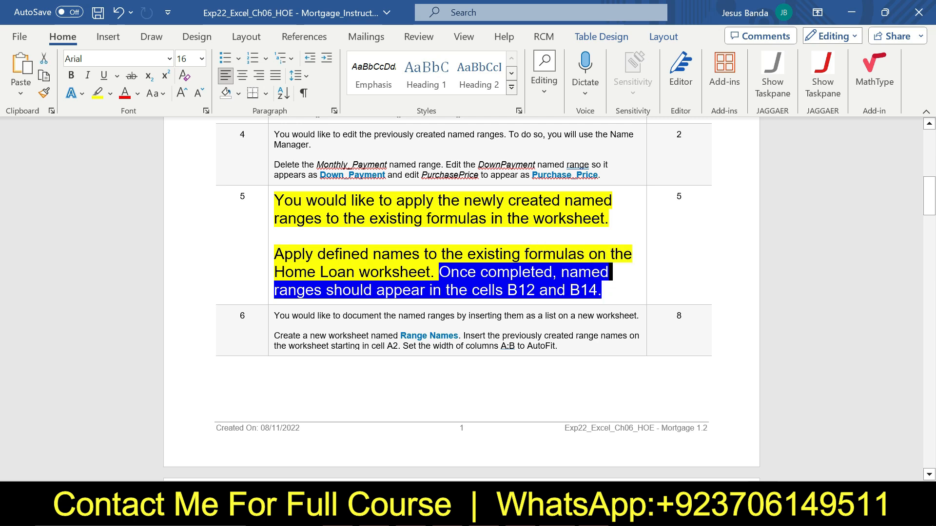
pyautogui.hotkey('alt', 'Tab')
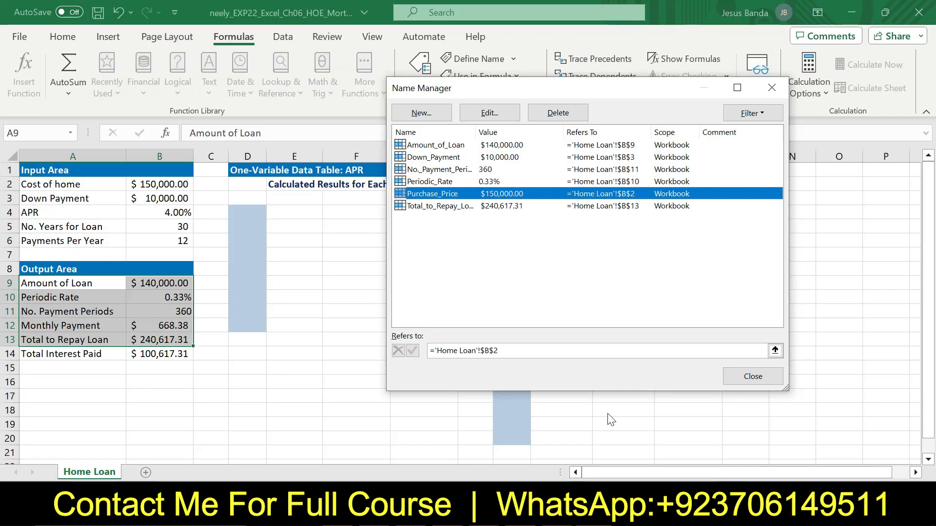
pyautogui.click(746, 380)
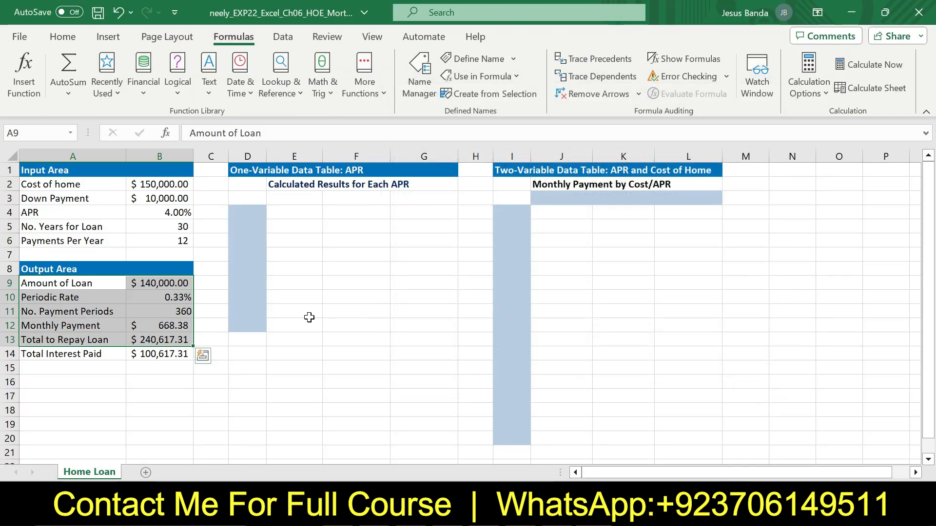
# In B12's PMT formula, replace the B10 reference with the Periodic_Rate name
pyautogui.click(309, 317)
pyautogui.click(180, 311)
pyautogui.click(177, 326)
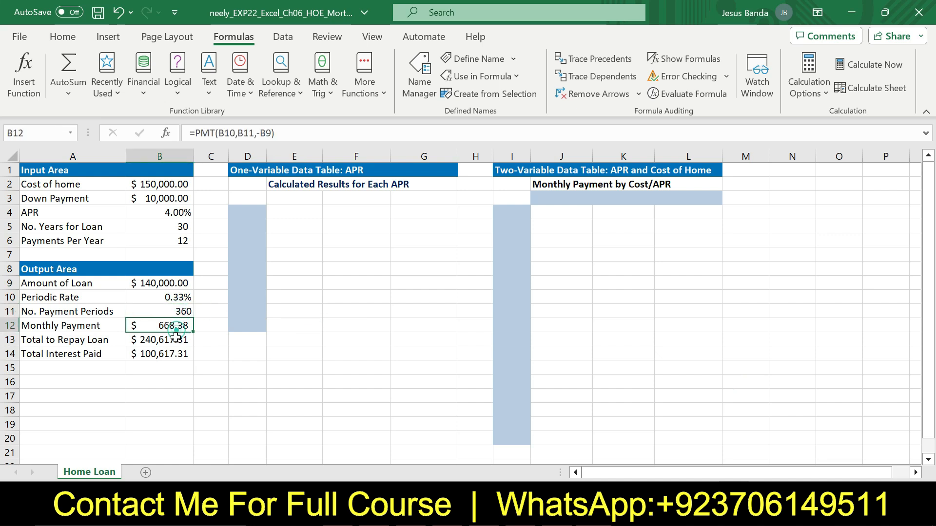
pyautogui.click(176, 339)
pyautogui.click(173, 325)
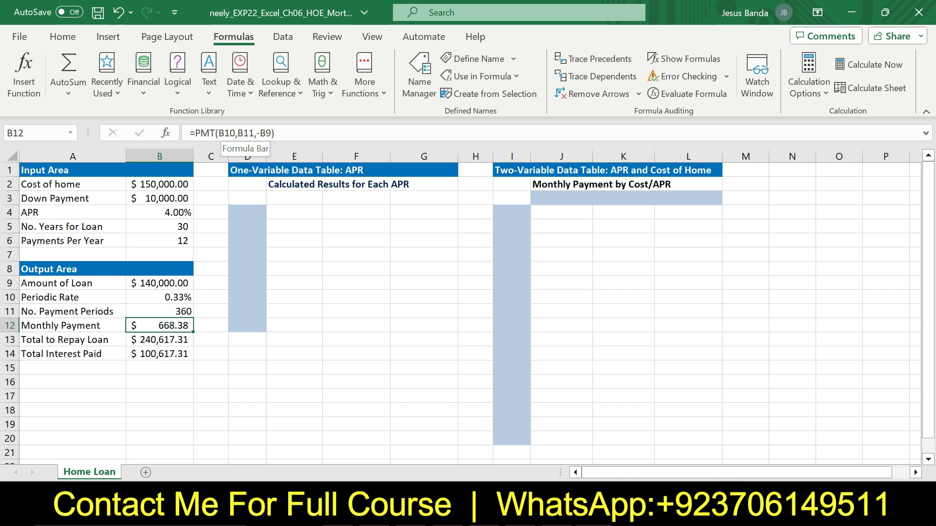
pyautogui.click(223, 133)
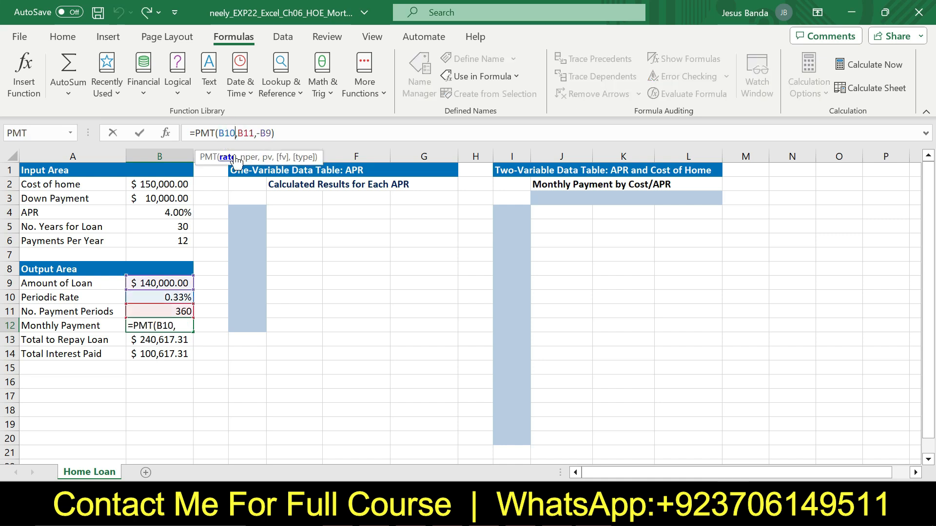
pyautogui.press('BackSpace')
pyautogui.press('BackSpace')
pyautogui.press('BackSpace')
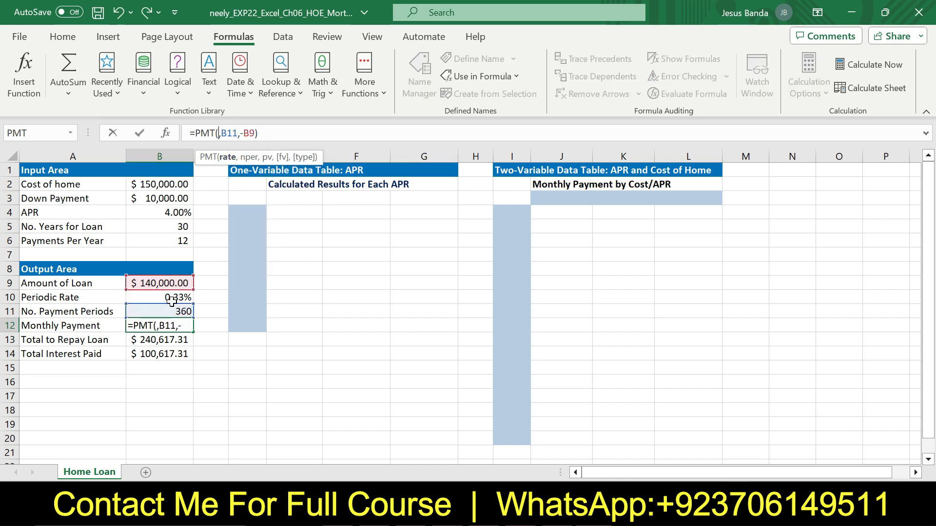
pyautogui.click(172, 298)
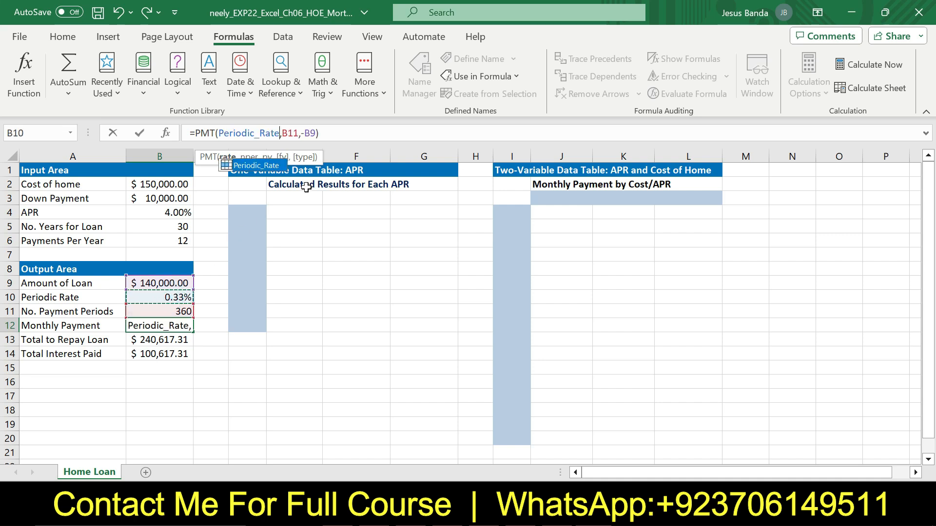
# In B12's PMT formula, replace the B11 and B9 references with the No._Payment_Periods and Amount_of_Loan names
pyautogui.click(293, 133)
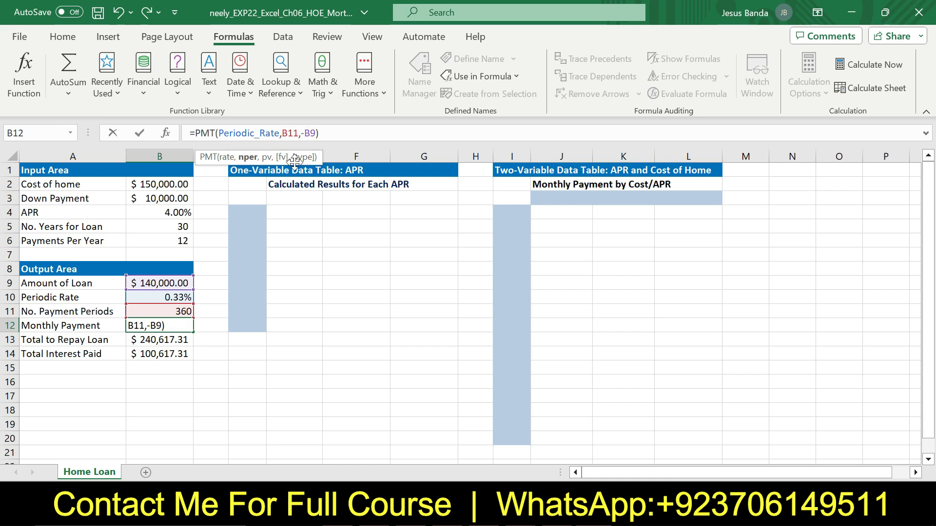
pyautogui.press('BackSpace')
pyautogui.press('Delete')
pyautogui.press('BackSpace')
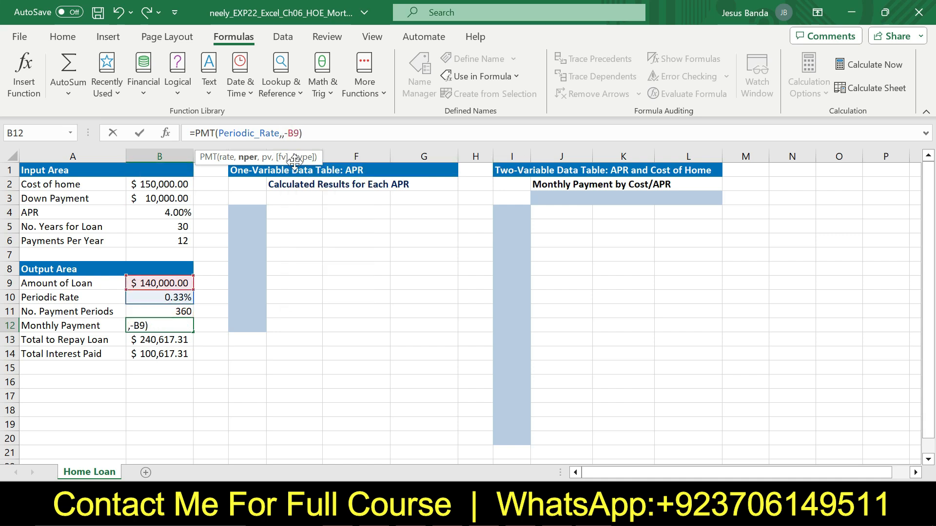
pyautogui.click(187, 306)
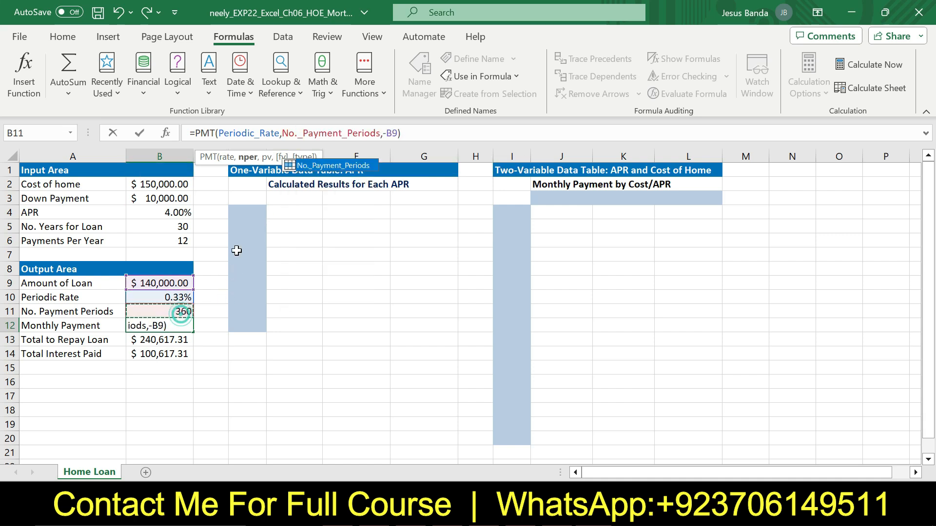
pyautogui.click(396, 133)
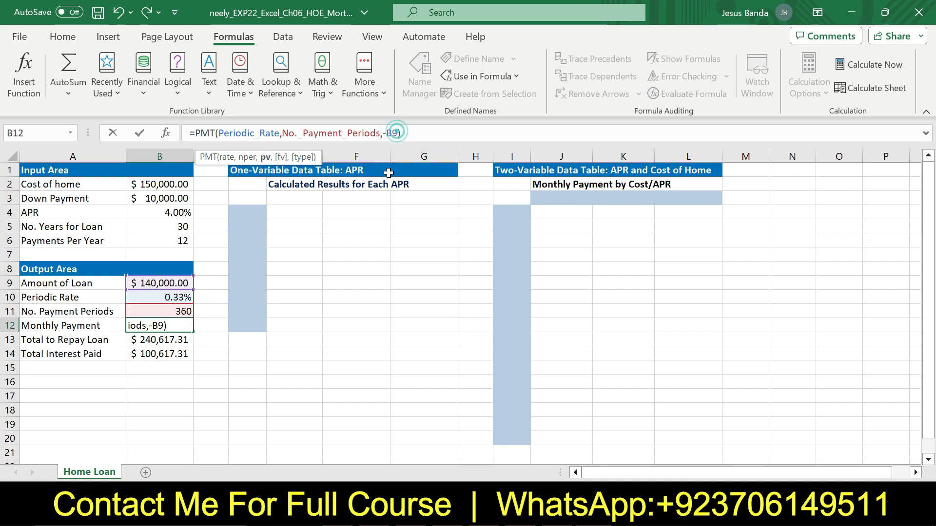
pyautogui.press('BackSpace')
pyautogui.press('BackSpace')
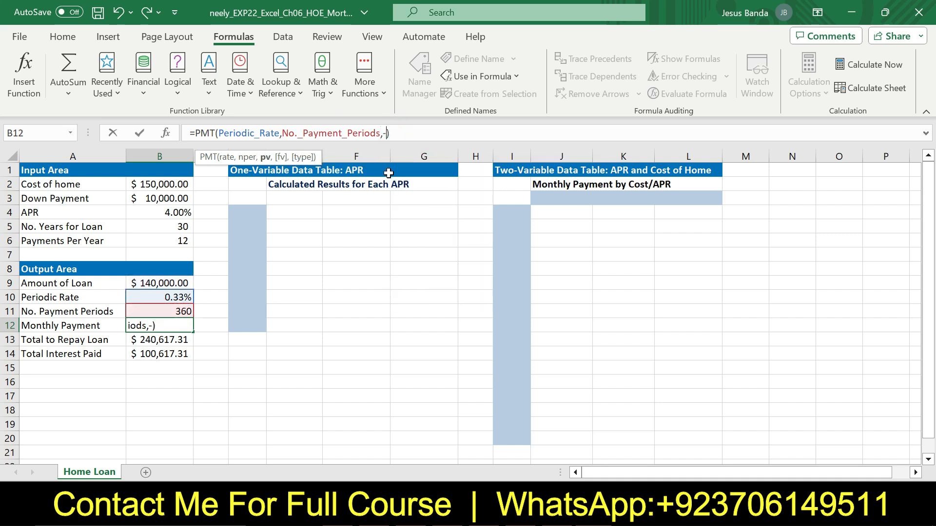
pyautogui.click(160, 283)
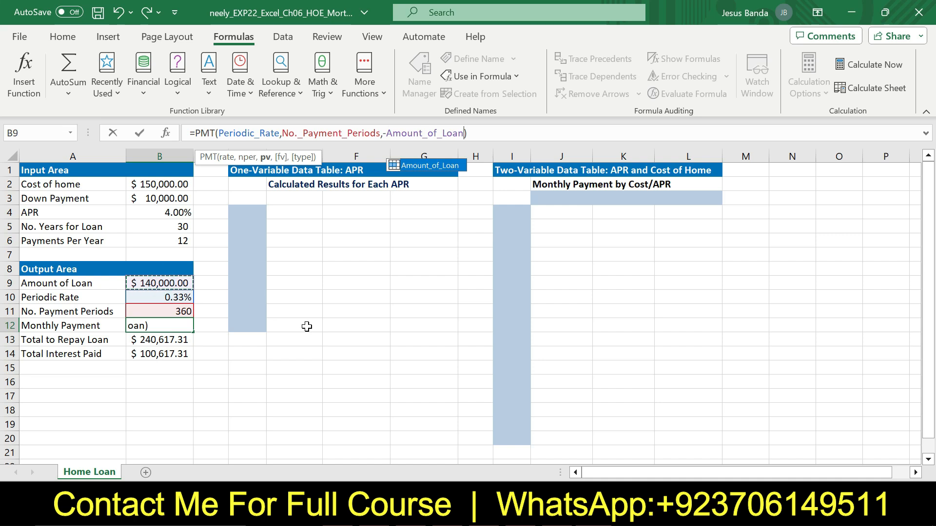
pyautogui.press('Return')
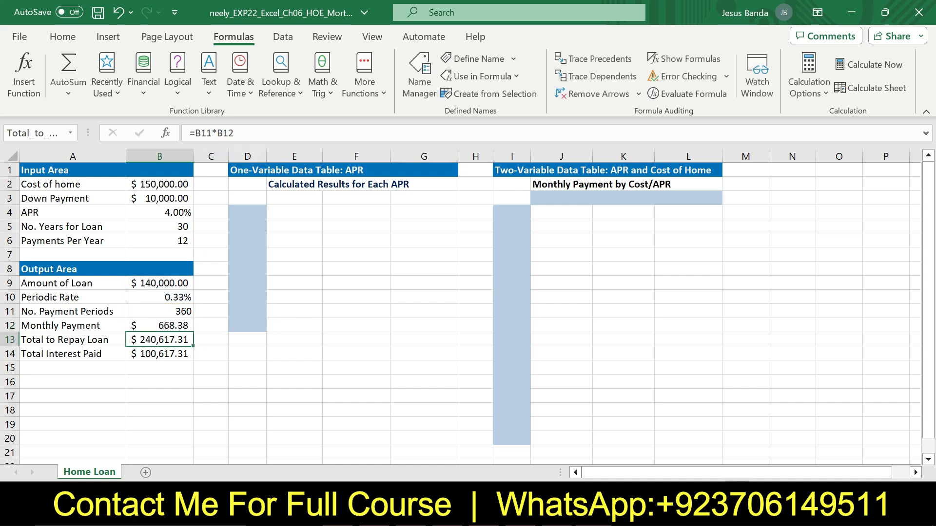
# In B13's formula, replace the B11 reference with the No._Payment_Periods name, keeping B12 as the multiplier
pyautogui.press('F2')
pyautogui.press('Left')
pyautogui.press('Left')
pyautogui.press('Left')
pyautogui.press('Left')
pyautogui.press('BackSpace')
pyautogui.press('BackSpace')
pyautogui.press('BackSpace')
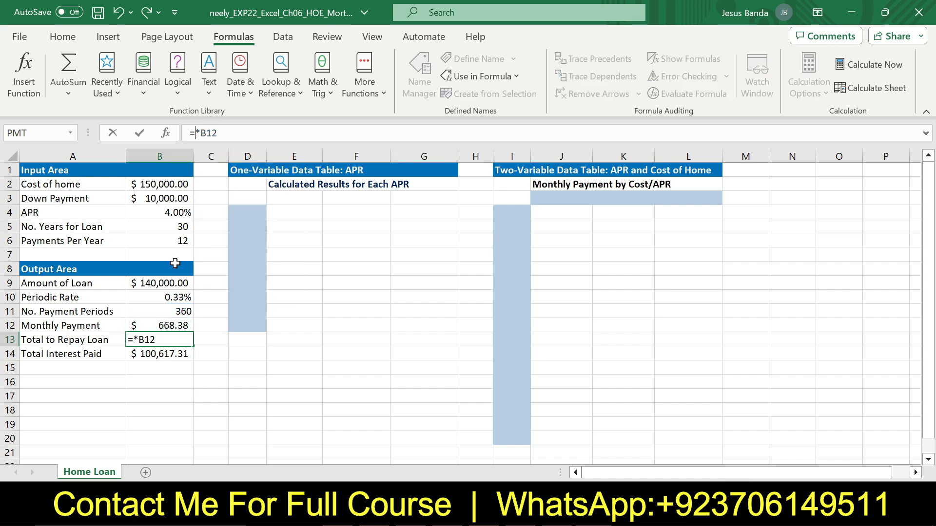
pyautogui.click(164, 309)
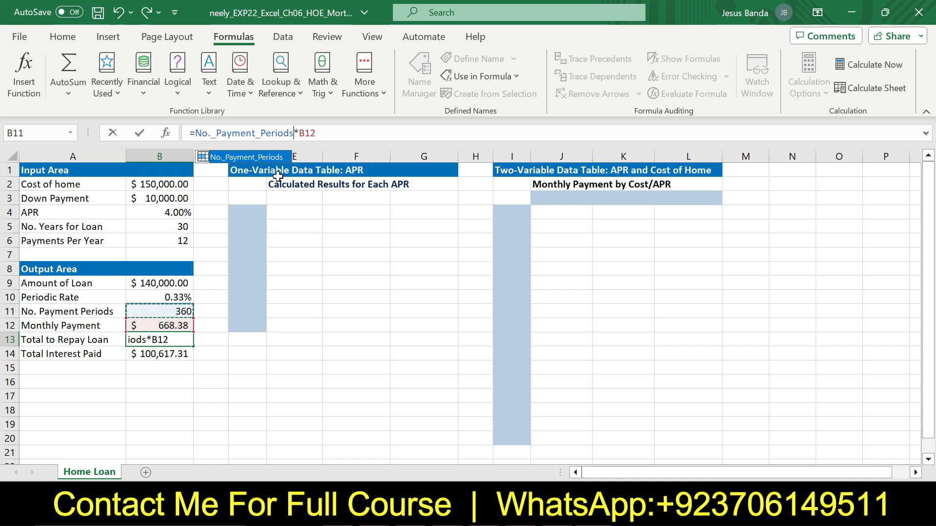
pyautogui.click(320, 133)
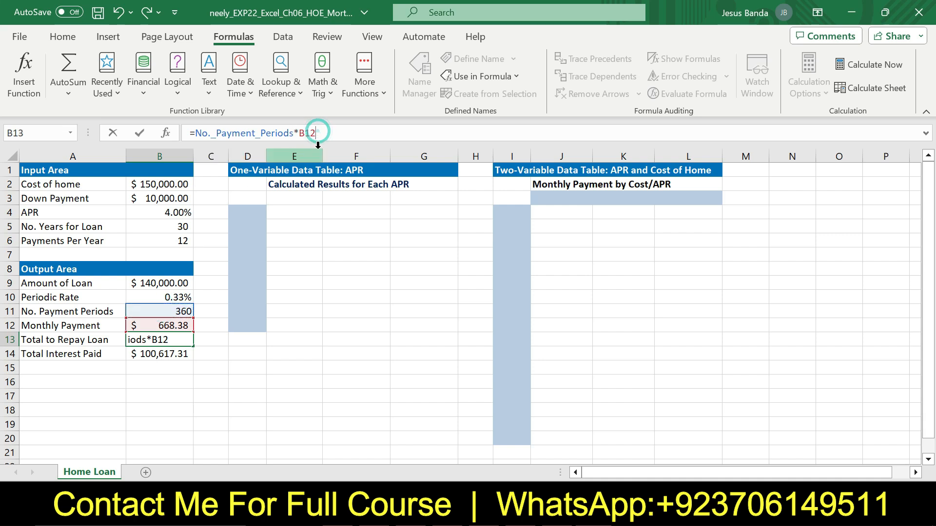
pyautogui.press('BackSpace')
pyautogui.press('BackSpace')
pyautogui.press('BackSpace')
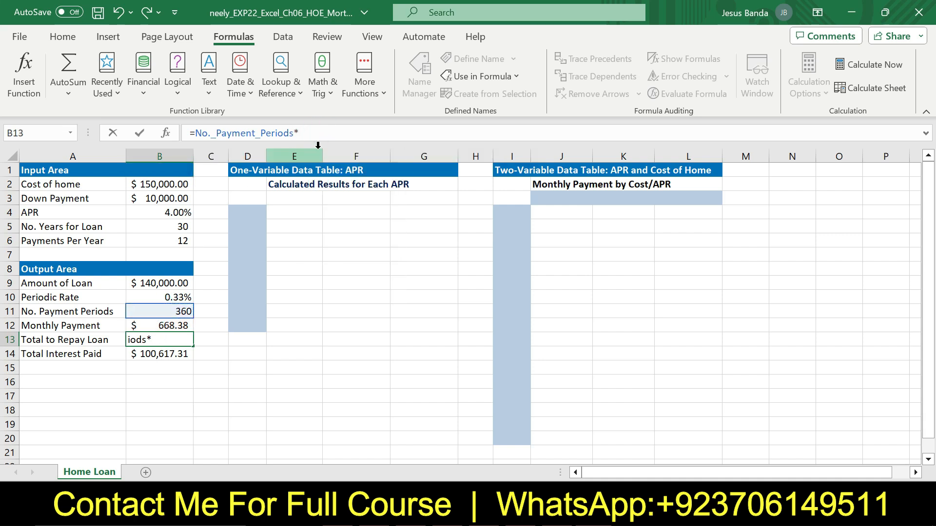
pyautogui.click(175, 322)
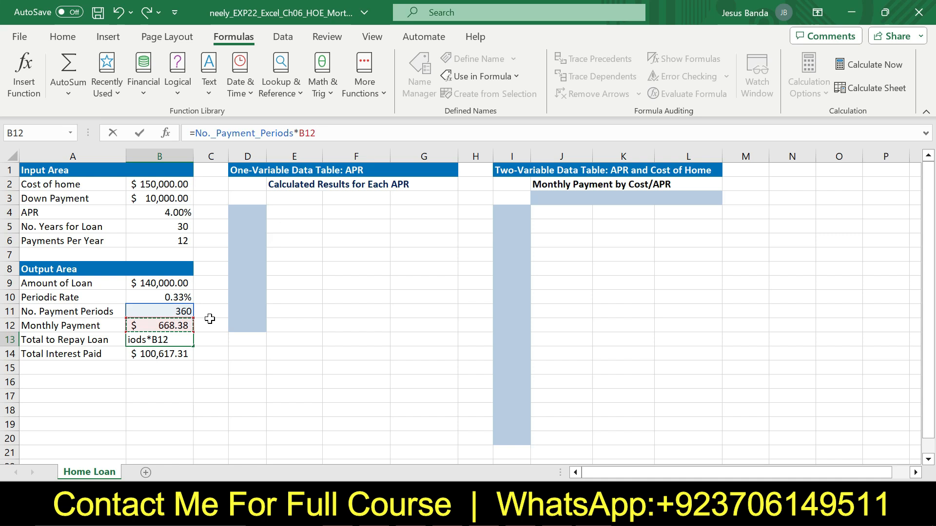
pyautogui.press('Return')
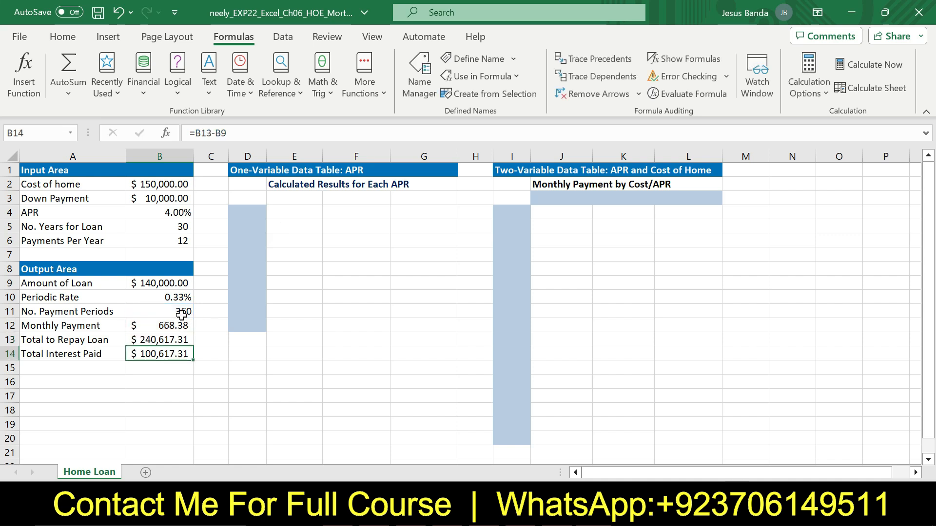
# Rewrite B14's formula as Total_to_Repay_Loan minus Amount_of_Loan using the defined names
pyautogui.click(182, 312)
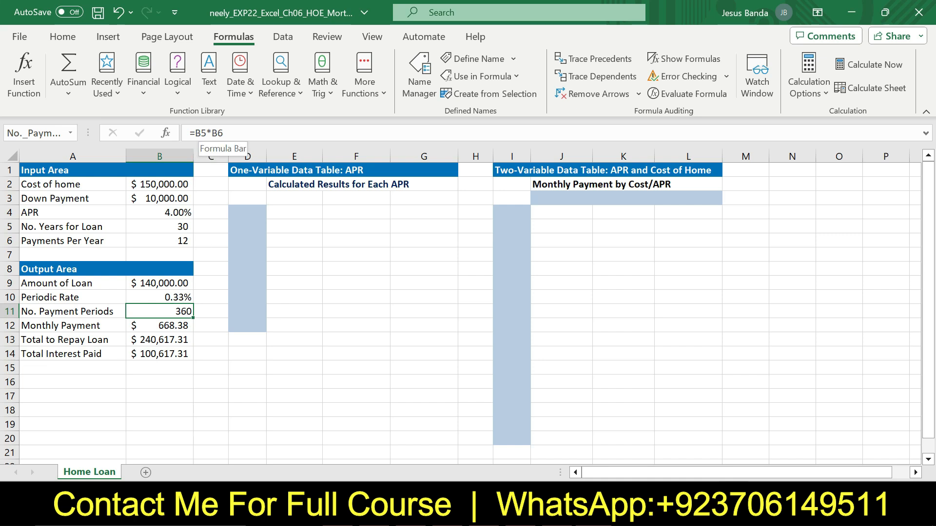
pyautogui.hotkey('alt', 'Tab')
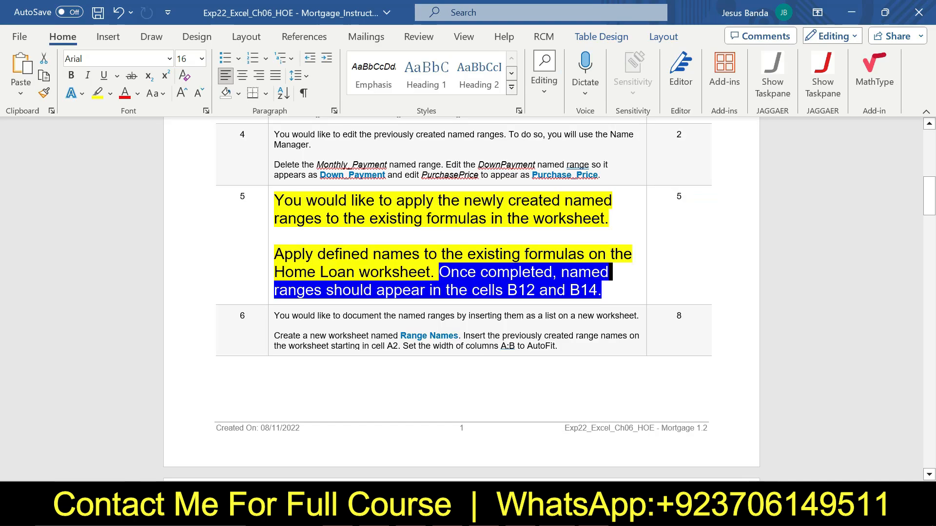
pyautogui.hotkey('alt', 'Tab')
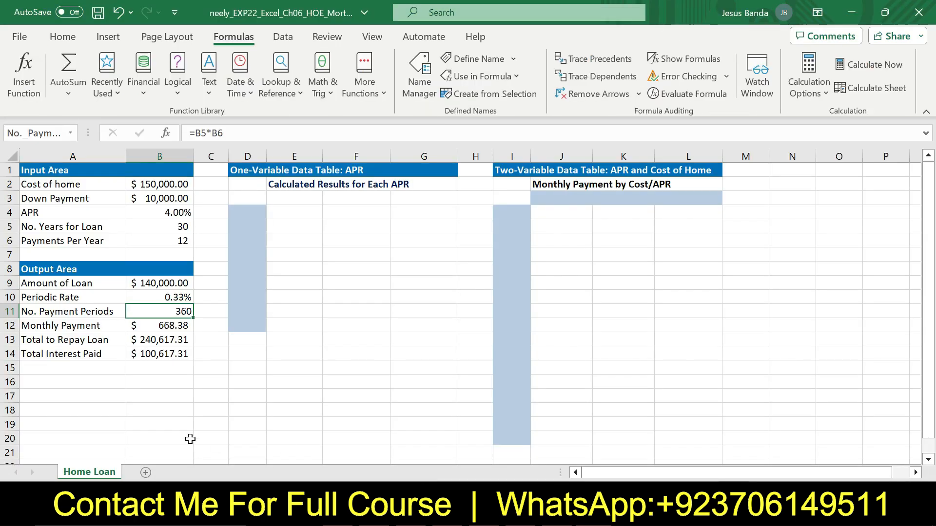
pyautogui.click(181, 355)
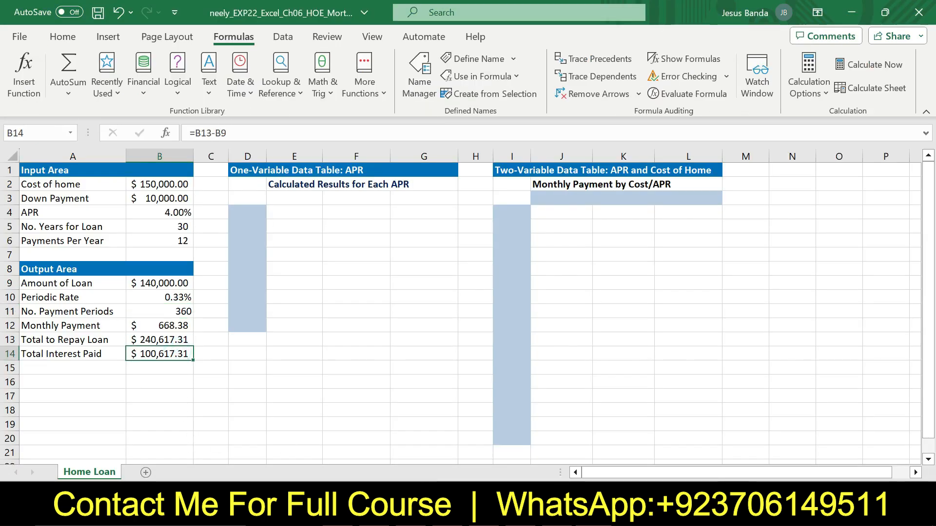
pyautogui.click(206, 133)
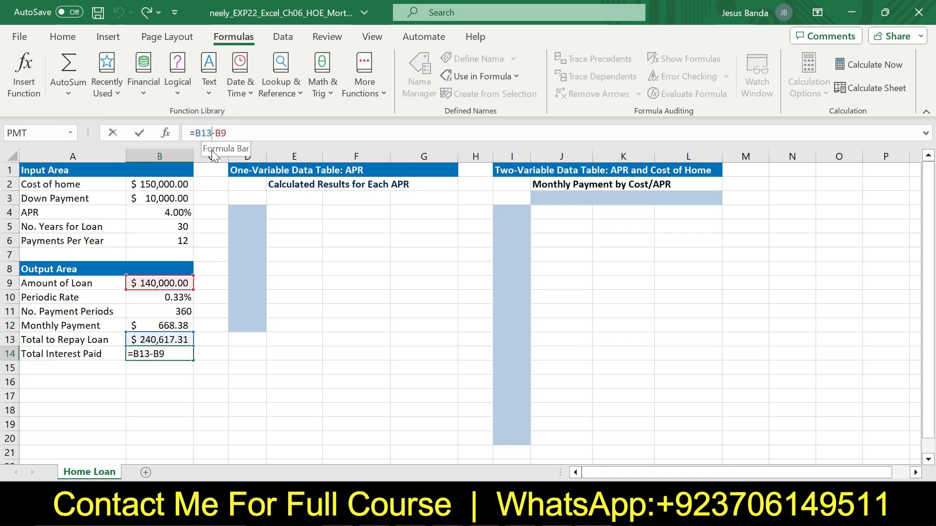
pyautogui.press('BackSpace')
pyautogui.press('BackSpace')
pyautogui.press('BackSpace')
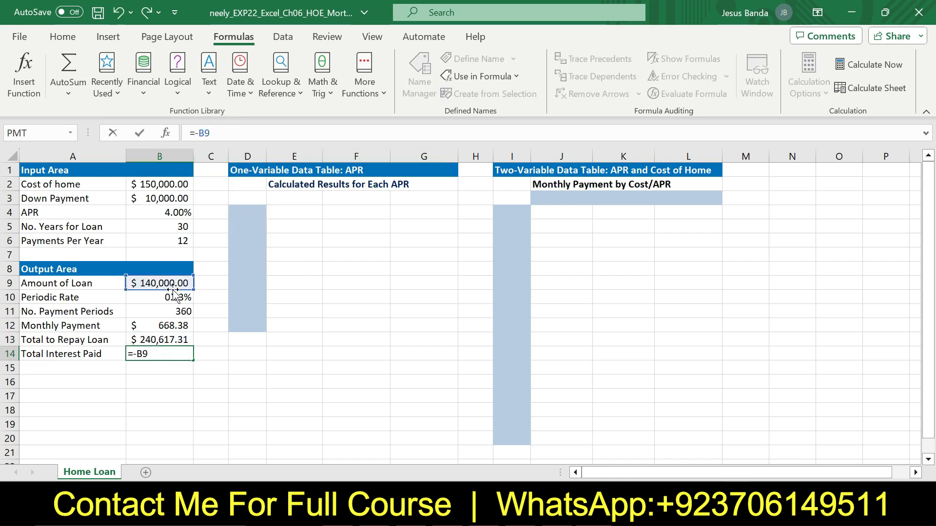
pyautogui.click(176, 337)
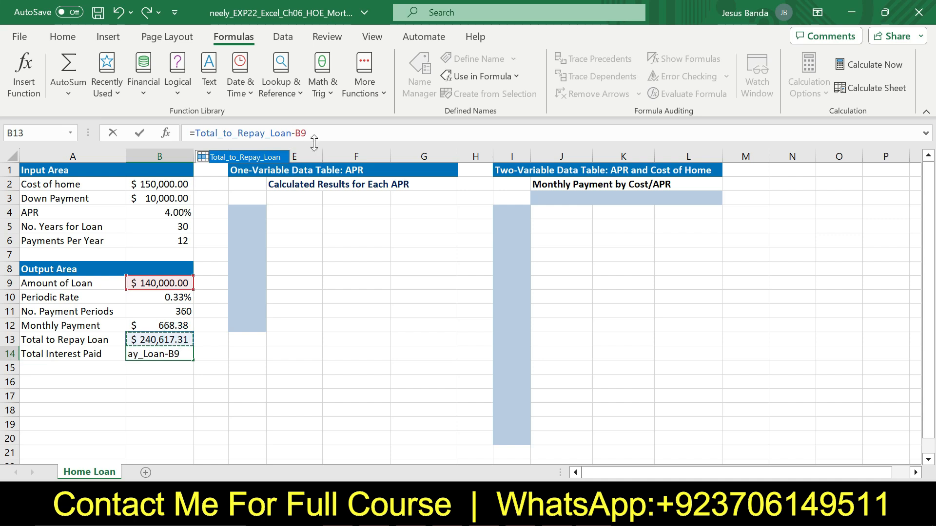
pyautogui.press('BackSpace')
pyautogui.press('BackSpace')
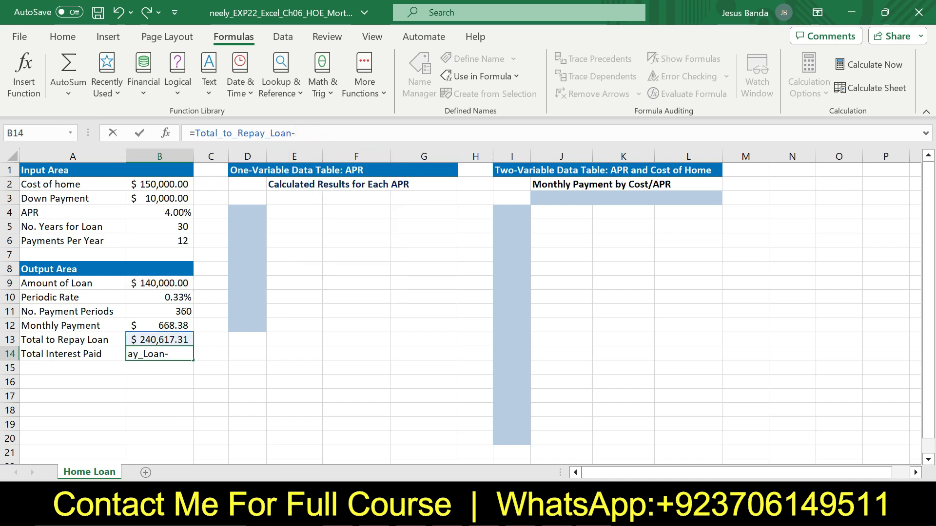
pyautogui.click(174, 281)
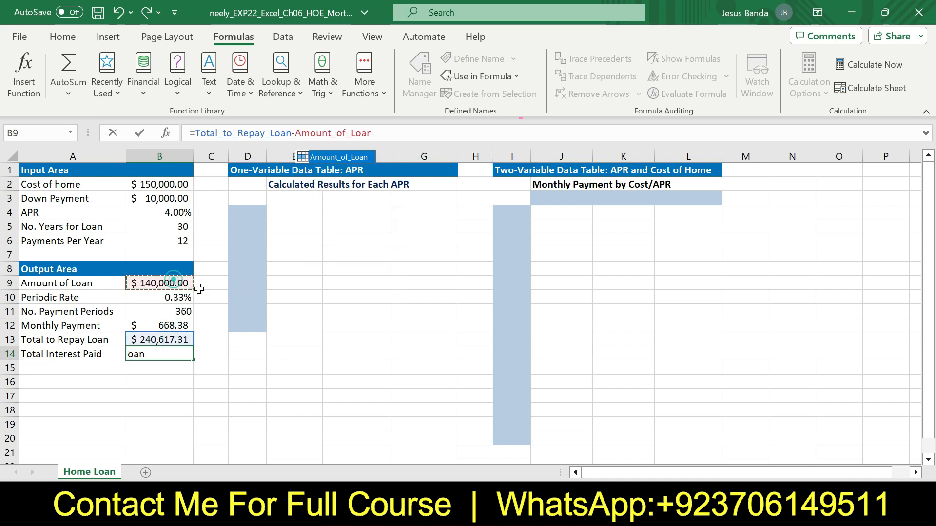
pyautogui.press('Return')
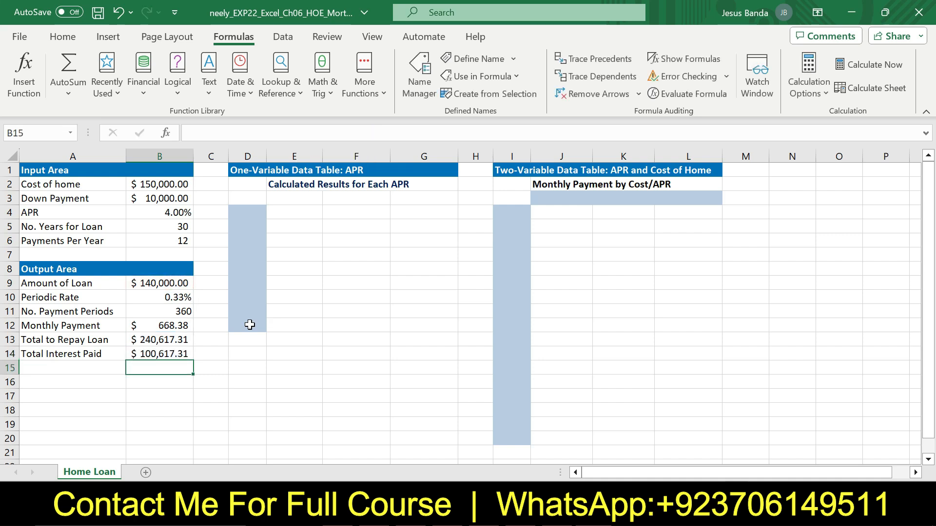
# Back in Word, return step 5's instruction text to 9 pt and remove its highlighting
pyautogui.click(176, 358)
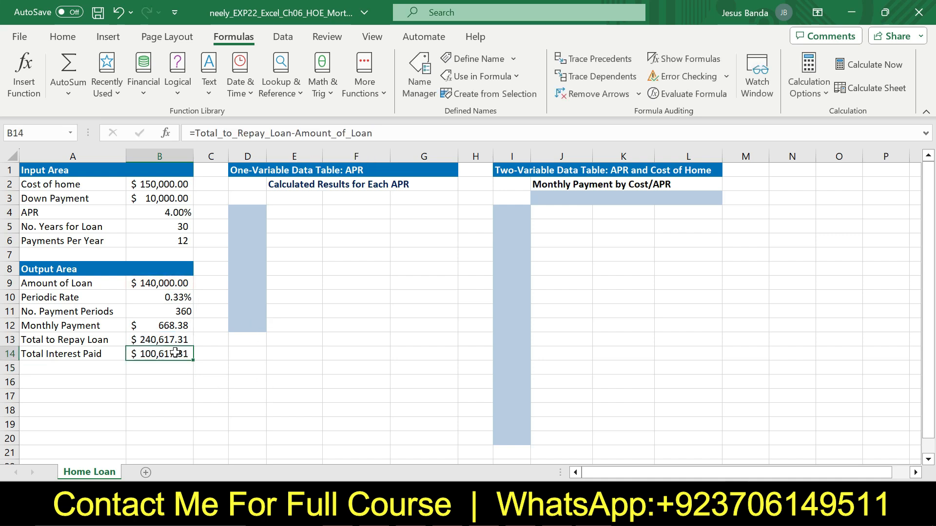
pyautogui.click(174, 325)
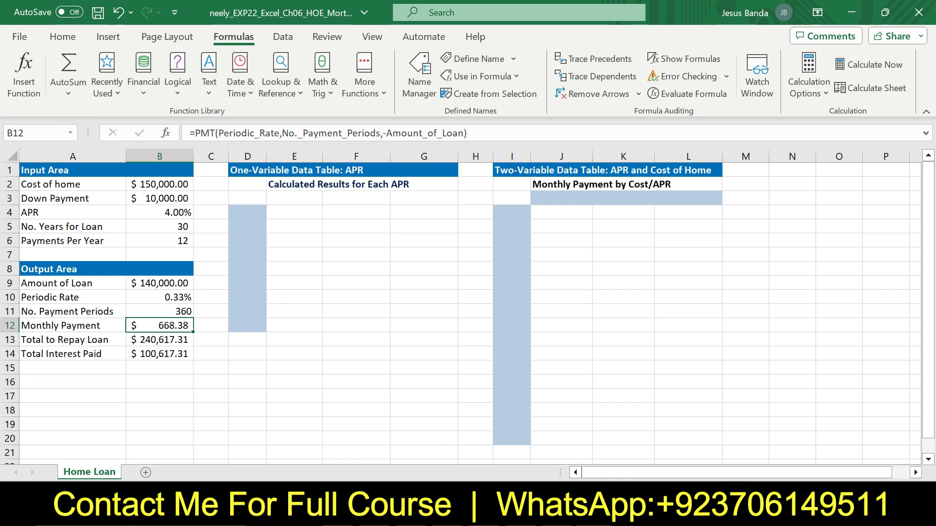
pyautogui.moveTo(556, 515)
pyautogui.click(567, 489)
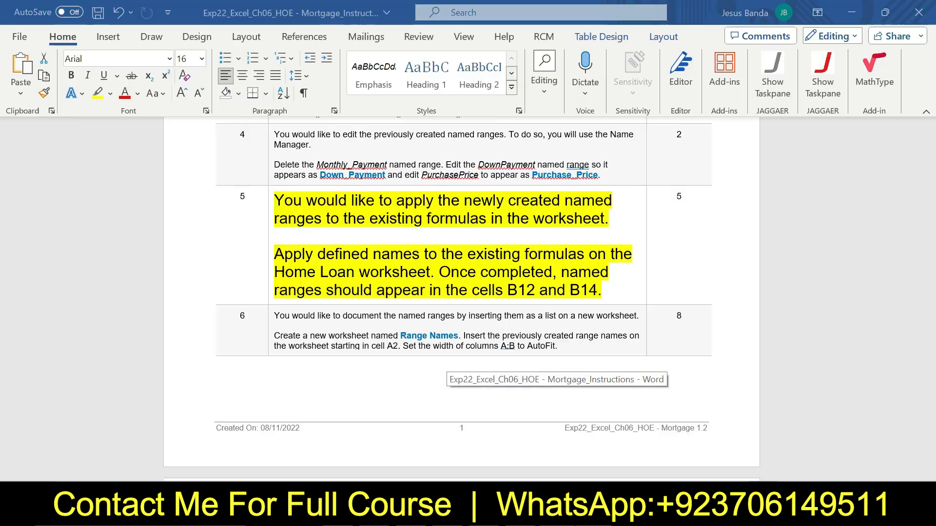
pyautogui.click(269, 223)
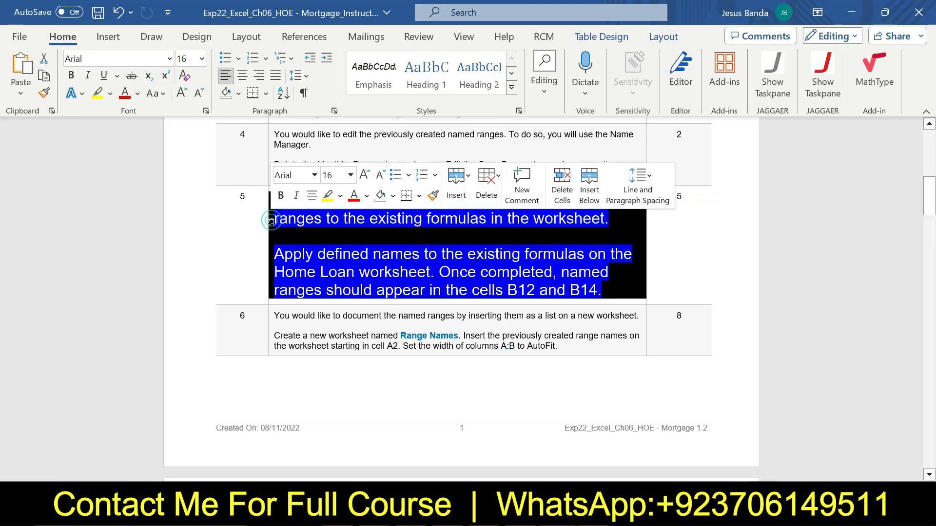
pyautogui.click(350, 174)
pyautogui.click(344, 207)
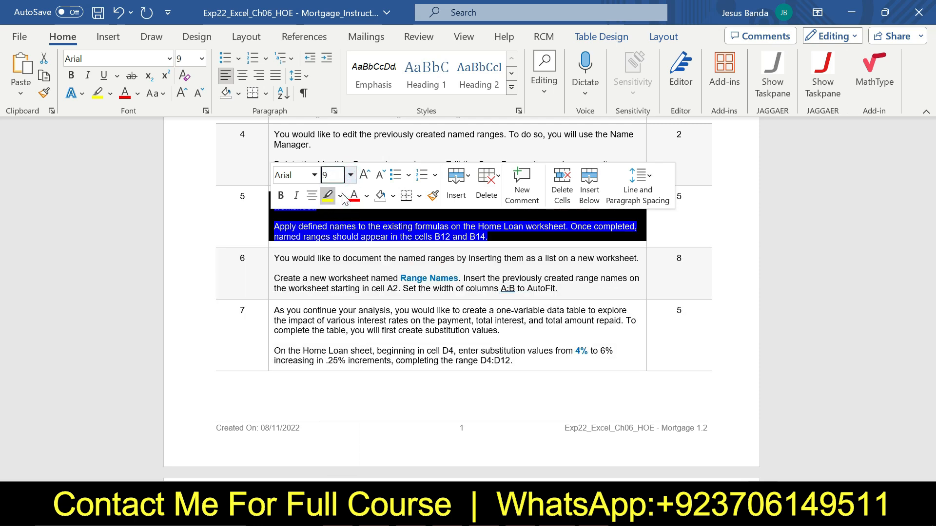
pyautogui.click(340, 196)
pyautogui.click(353, 314)
# Enlarge step 6's instruction text to 14 pt and highlight it yellow
pyautogui.click(537, 278)
pyautogui.moveTo(929, 195); pyautogui.dragTo(934, 207)
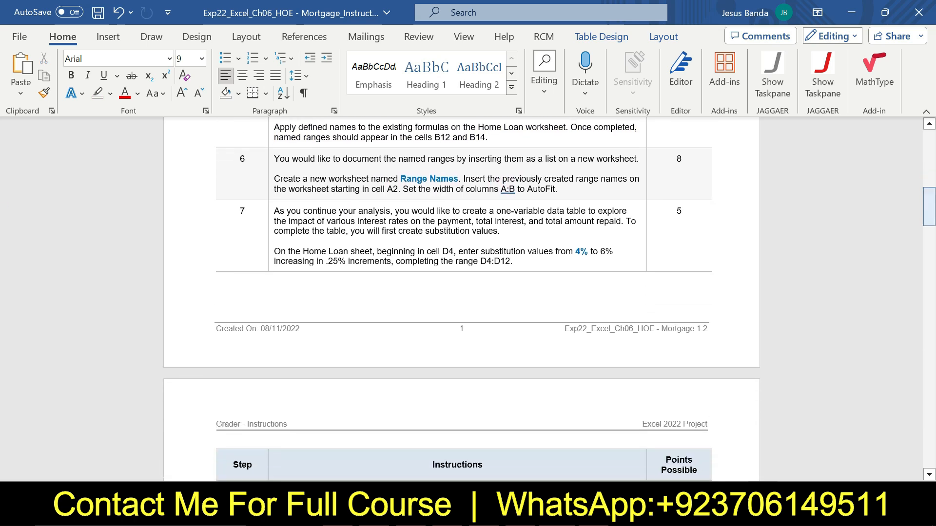
pyautogui.doubleClick(267, 181)
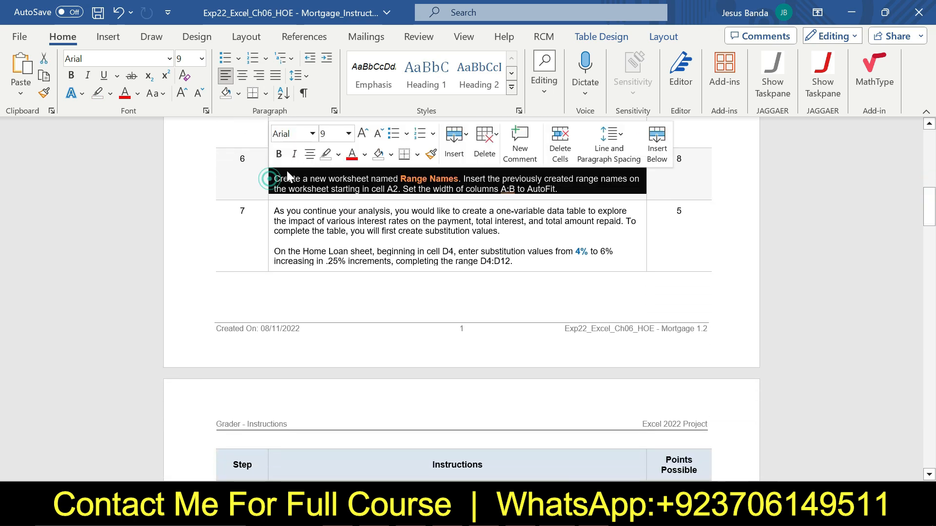
pyautogui.click(348, 134)
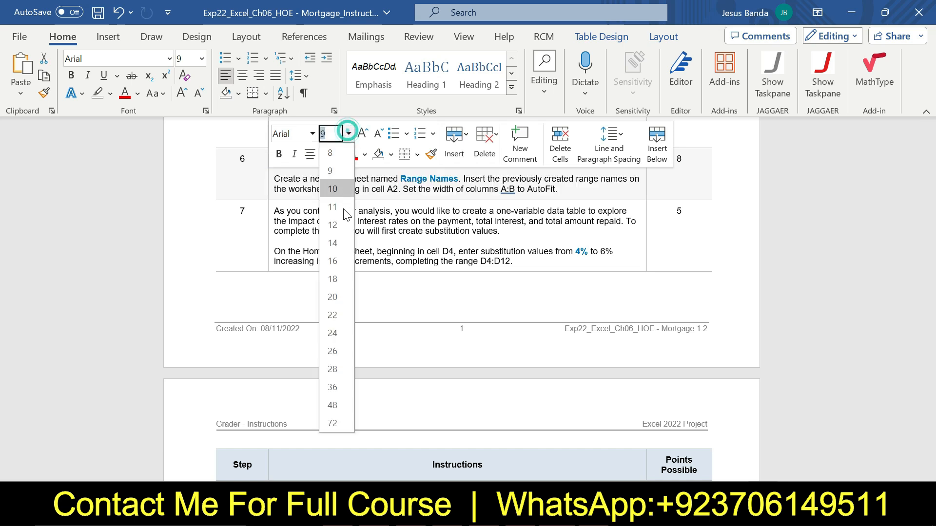
pyautogui.click(340, 242)
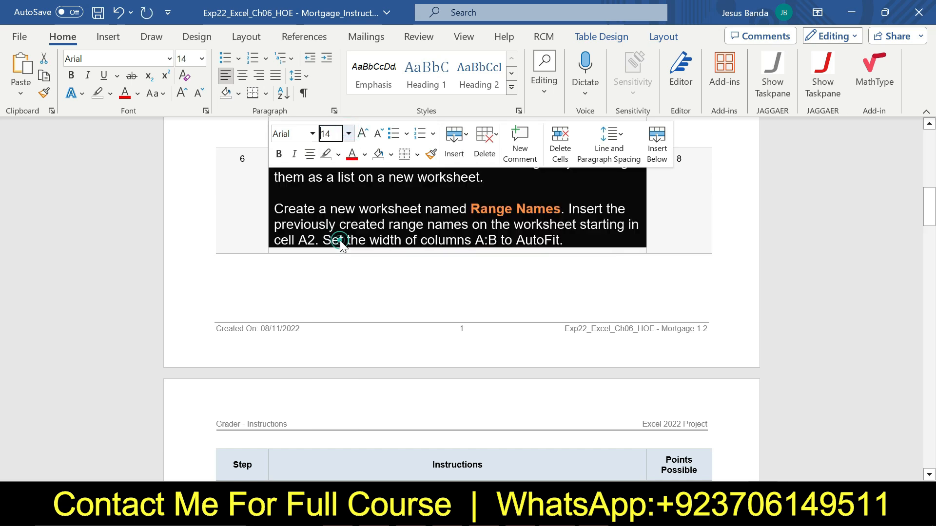
pyautogui.click(338, 154)
pyautogui.click(326, 199)
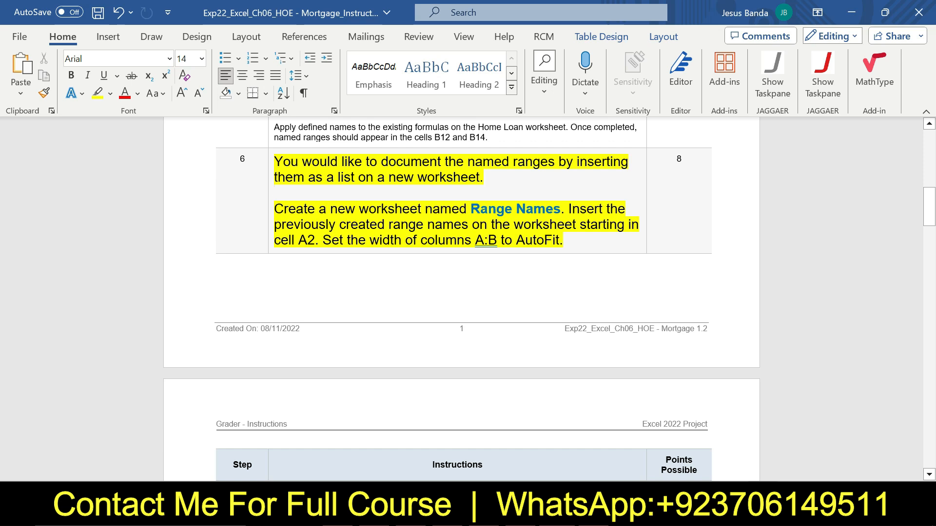
# Add a new worksheet and rename it Range Names
pyautogui.hotkey('ctrl', 'shift', 'Right')
pyautogui.hotkey('ctrl', 'shift', 'Right')
pyautogui.hotkey('ctrl', 'shift', 'Right')
pyautogui.hotkey('ctrl', 'shift', 'Right')
pyautogui.hotkey('ctrl', 'shift', 'Right')
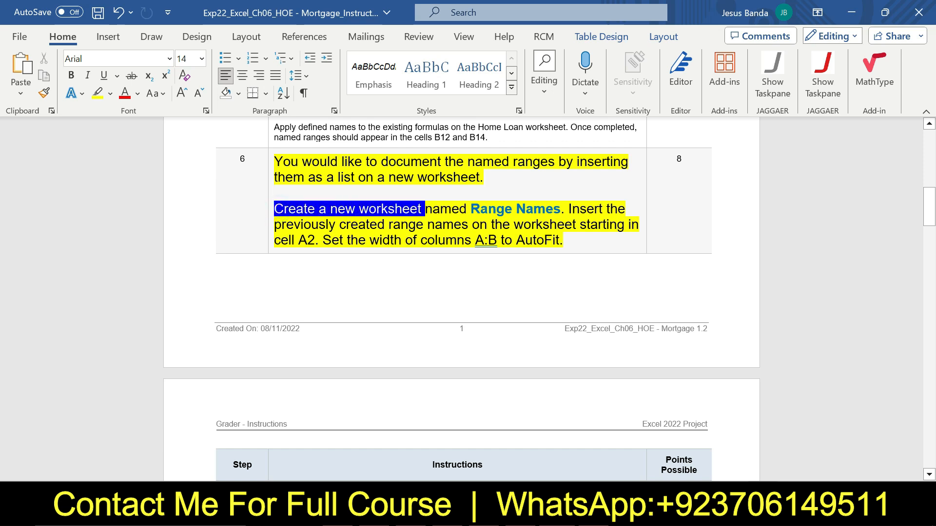
pyautogui.hotkey('ctrl', 'shift', 'Right')
pyautogui.hotkey('ctrl', 'shift', 'Right')
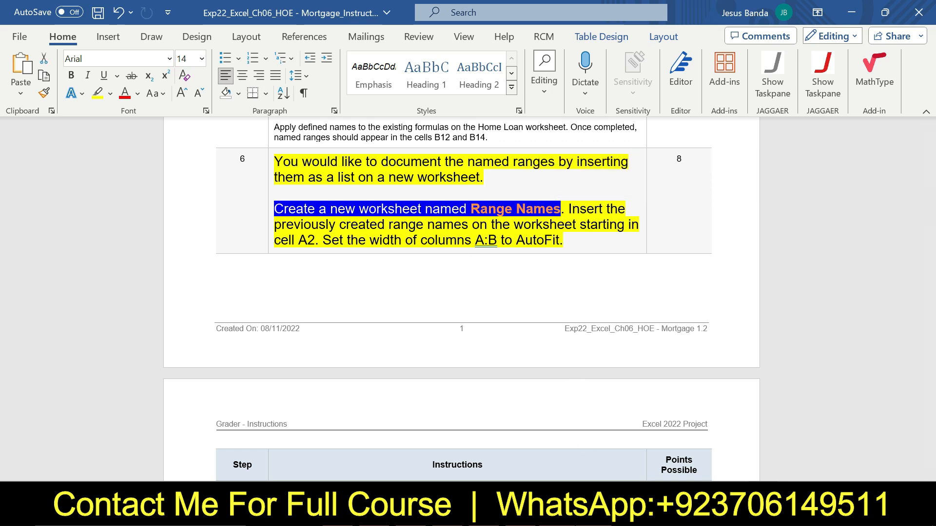
pyautogui.click(581, 514)
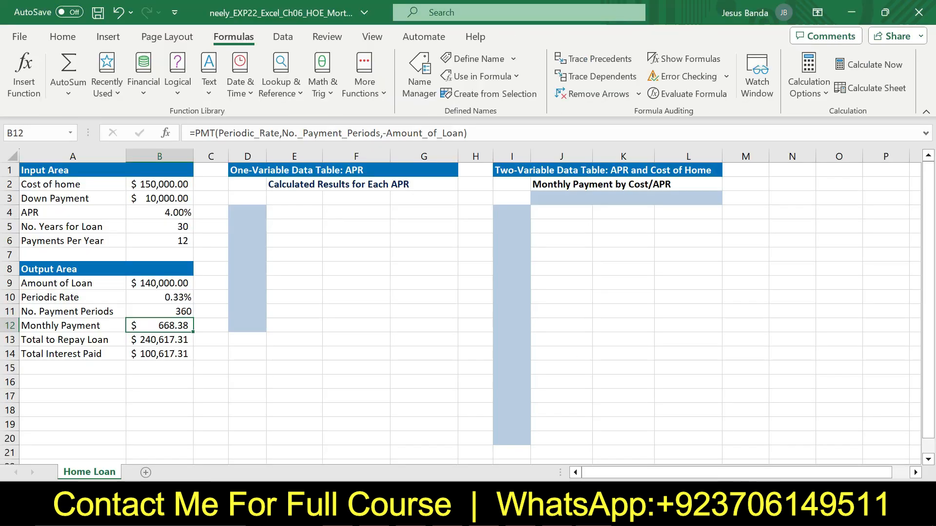
pyautogui.click(145, 472)
pyautogui.doubleClick(142, 472)
pyautogui.press('BackSpace')
pyautogui.write('Range N')
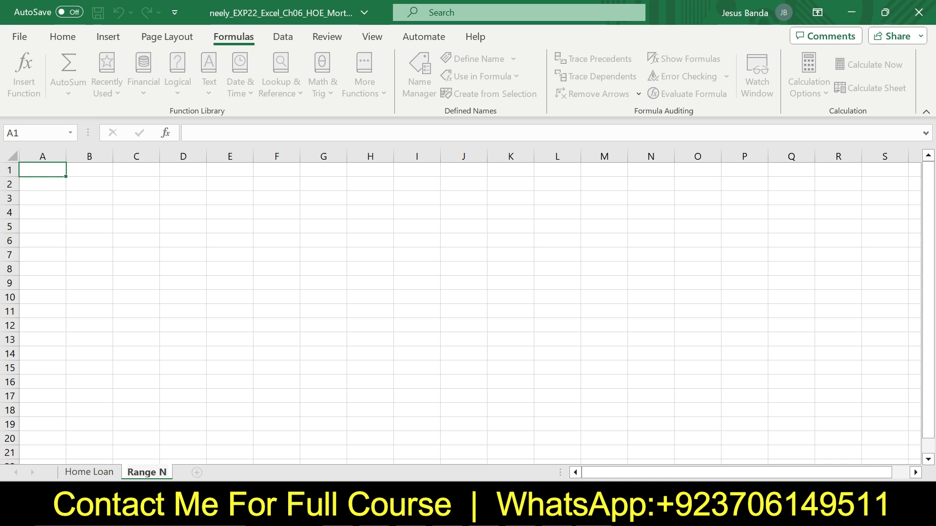
pyautogui.write('ames')
pyautogui.press('Return')
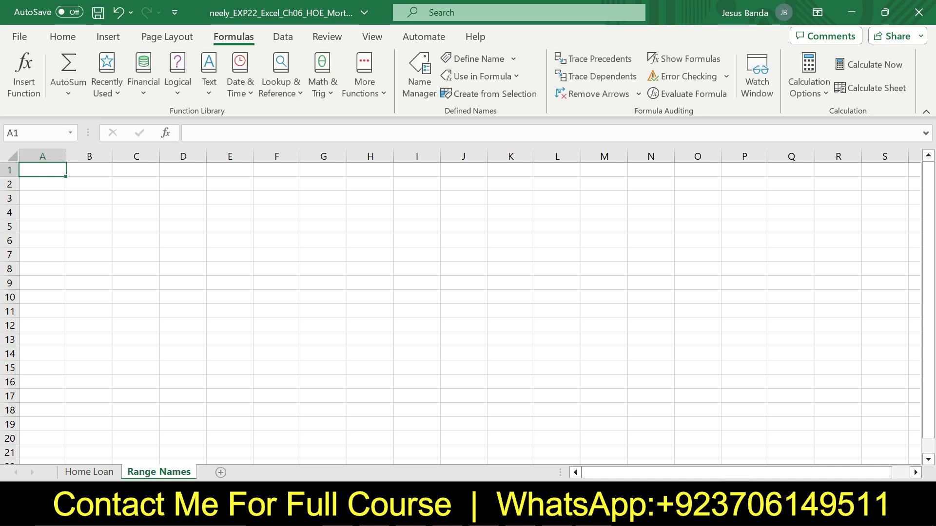
# Paste a list of all defined range names on the Range Names sheet starting in cell A2
pyautogui.hotkey('alt', 'Tab')
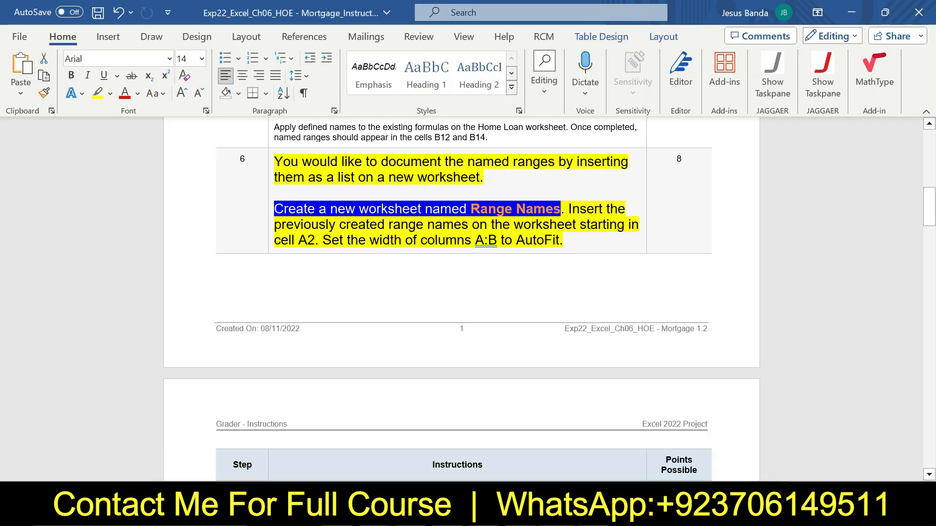
pyautogui.moveTo(568, 209); pyautogui.dragTo(317, 240)
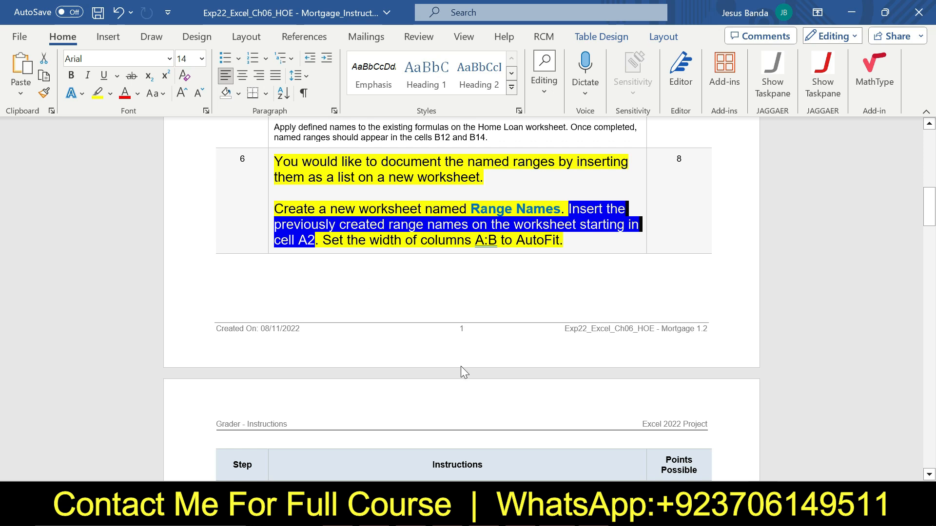
pyautogui.hotkey('alt', 'Tab')
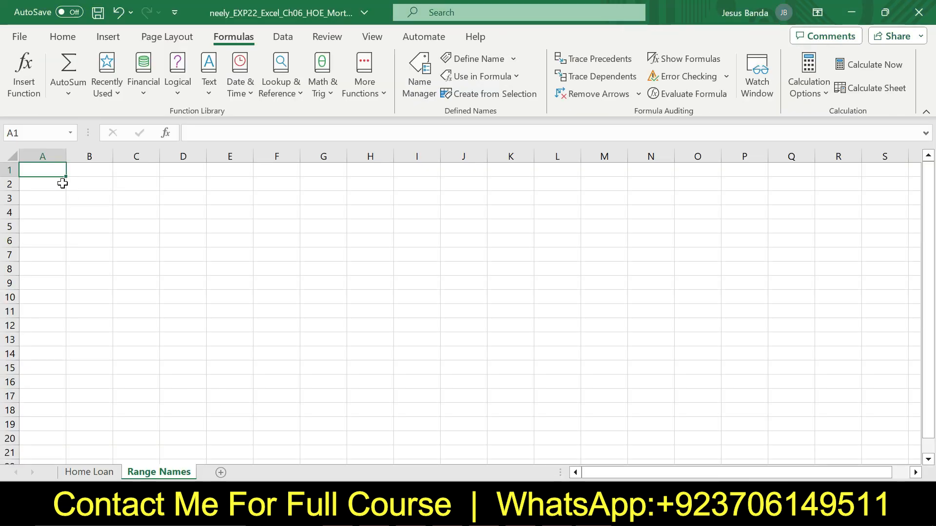
pyautogui.click(54, 185)
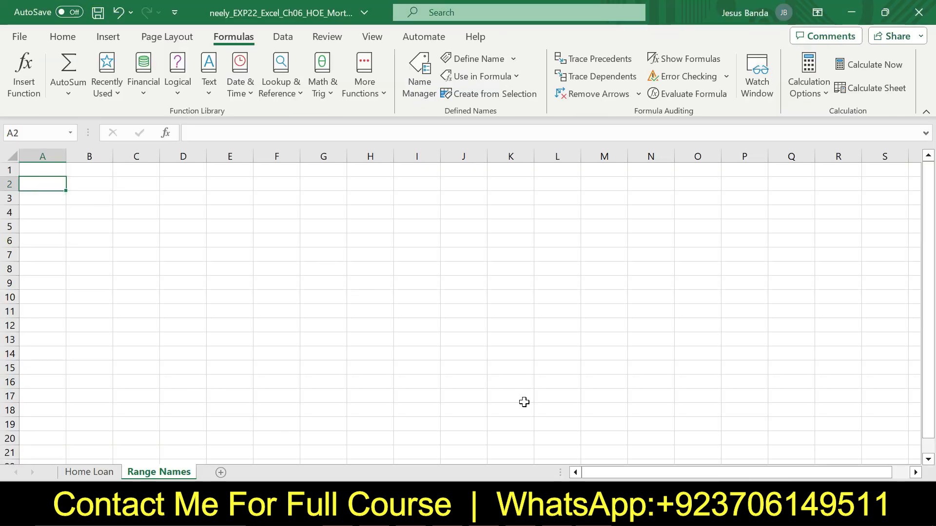
pyautogui.hotkey('alt', 'Tab')
pyautogui.hotkey('alt', 'Tab')
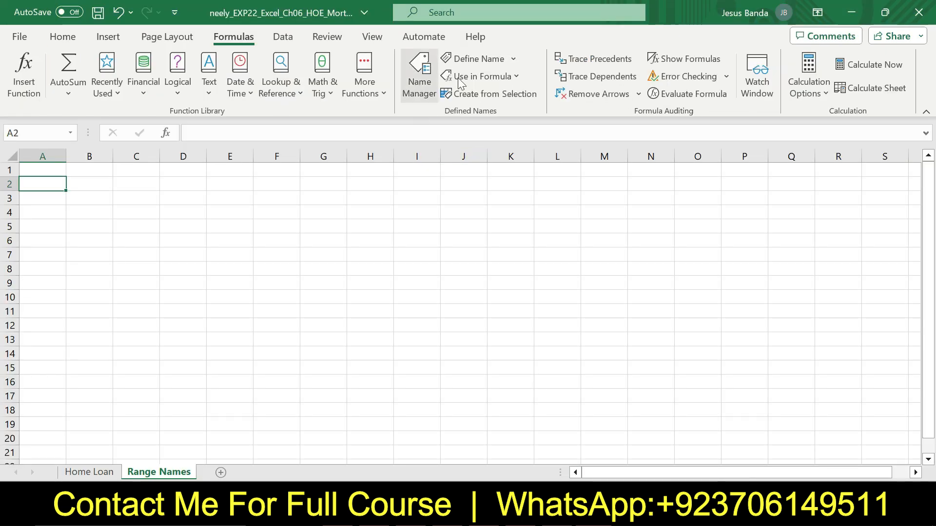
pyautogui.click(517, 72)
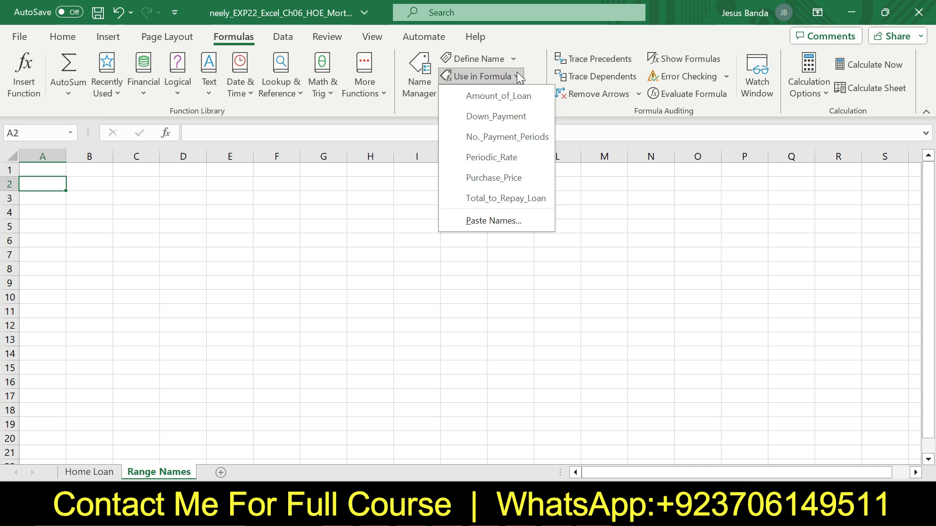
pyautogui.click(511, 219)
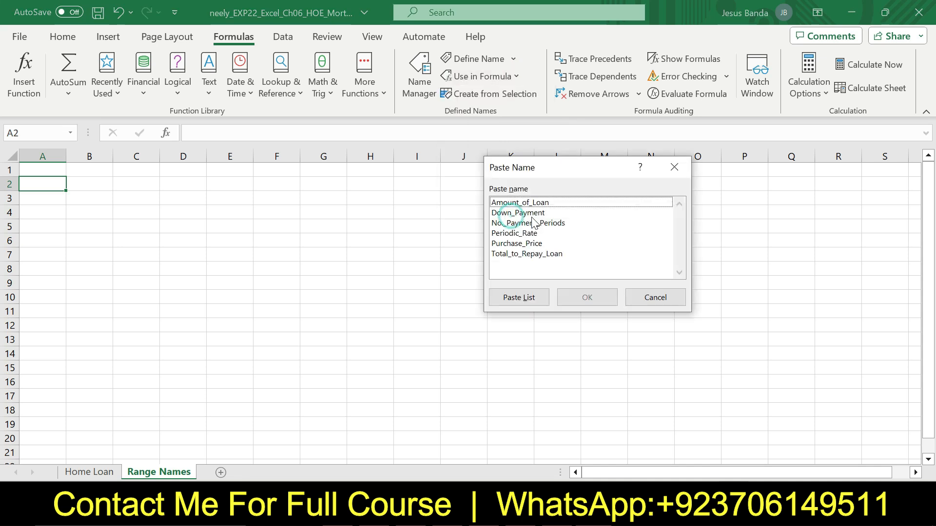
pyautogui.click(536, 298)
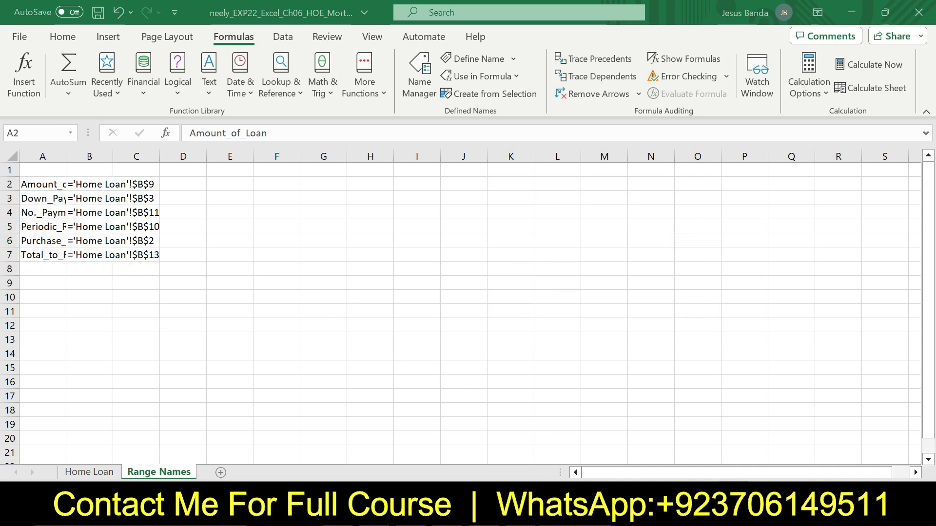
# AutoFit the widths of columns A:B on the Range Names sheet
pyautogui.hotkey('alt', 'Tab')
pyautogui.moveTo(323, 240); pyautogui.dragTo(563, 241)
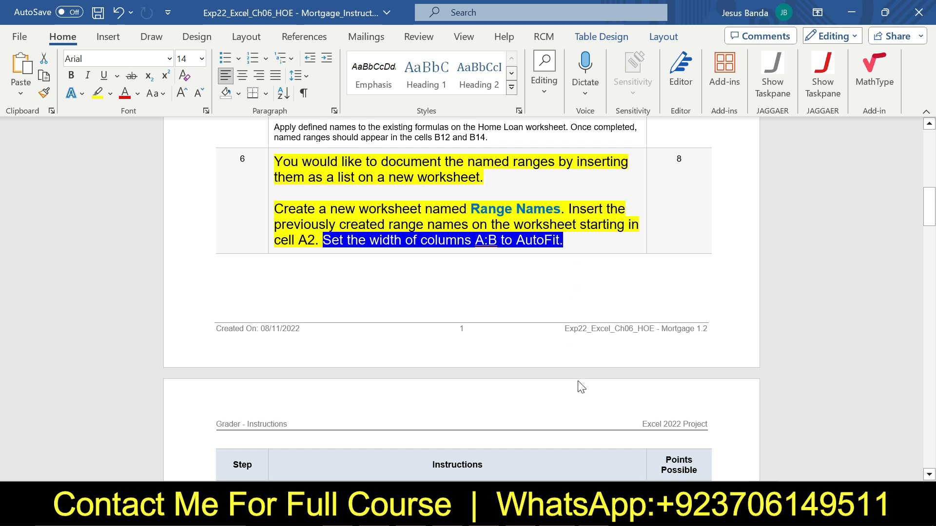
pyautogui.hotkey('alt', 'Tab')
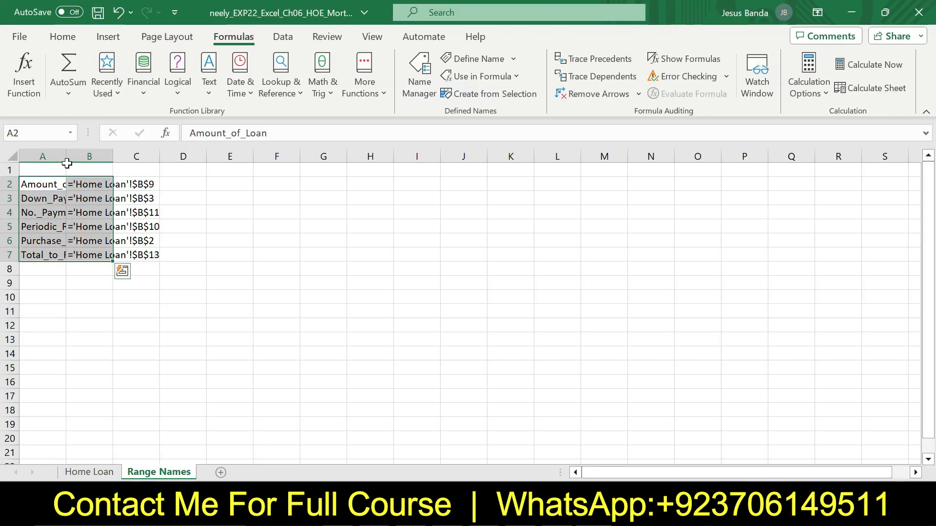
pyautogui.moveTo(48, 154); pyautogui.dragTo(90, 157)
pyautogui.click(112, 157)
pyautogui.doubleClick(113, 156)
pyautogui.click(305, 276)
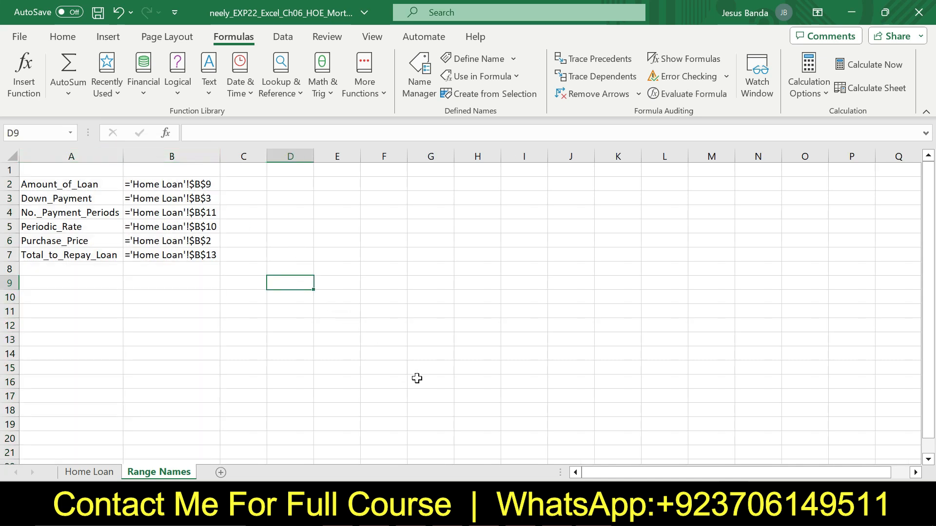
# In Word, return step 6's instruction text to 9 pt and remove its highlighting
pyautogui.hotkey('alt', 'Tab')
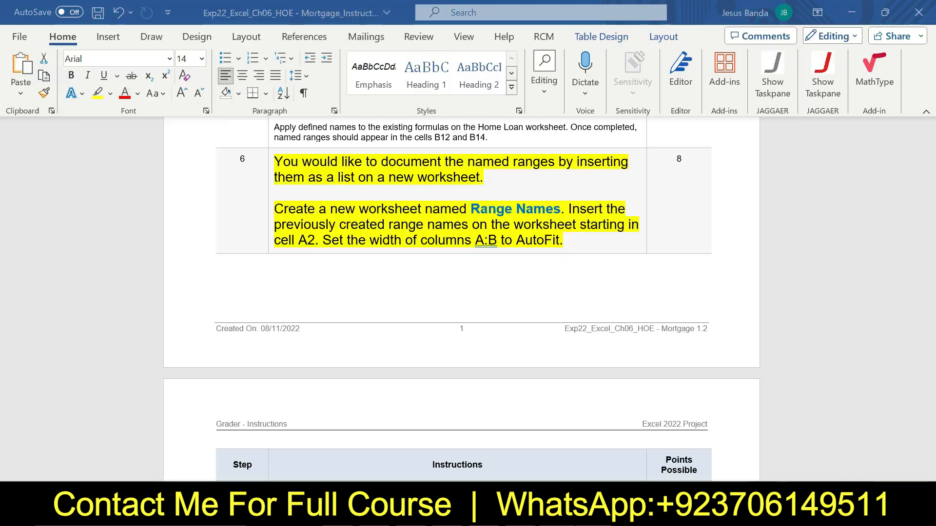
pyautogui.click(269, 172)
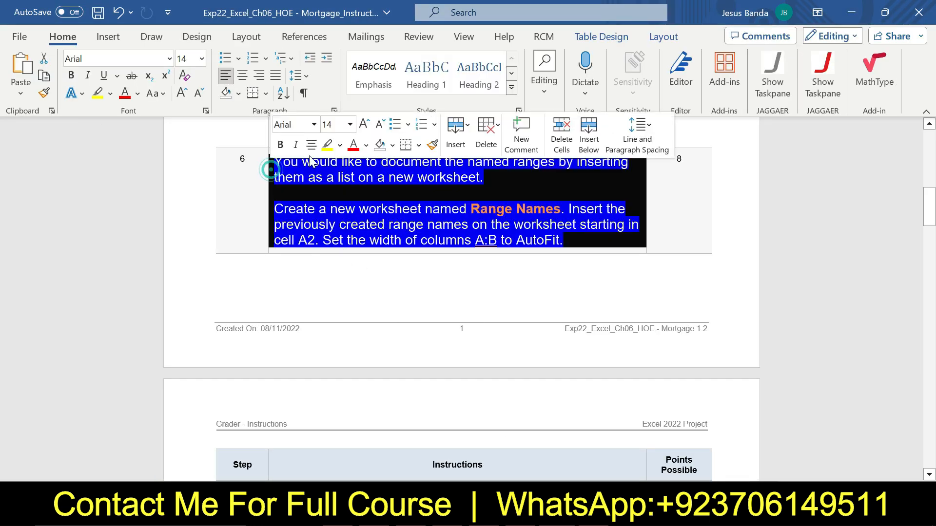
pyautogui.click(350, 124)
pyautogui.click(343, 163)
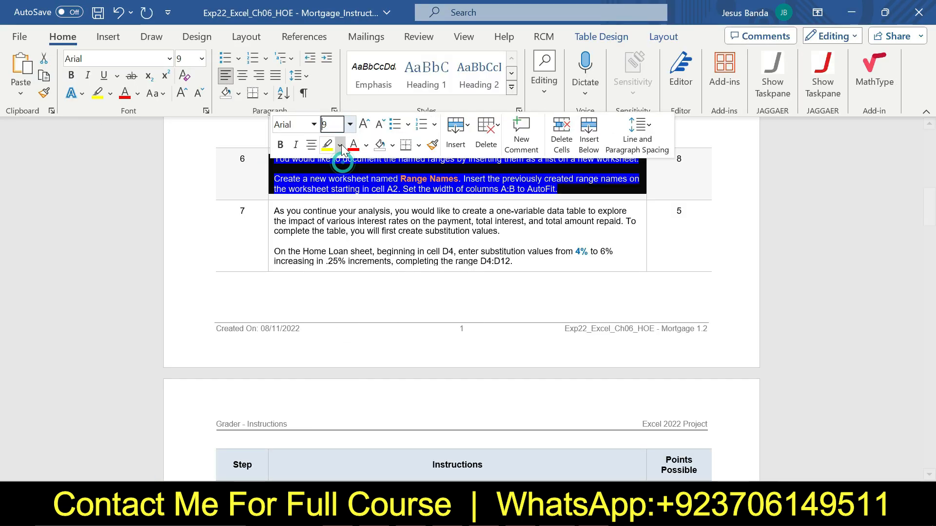
pyautogui.click(340, 145)
pyautogui.click(369, 267)
pyautogui.click(485, 266)
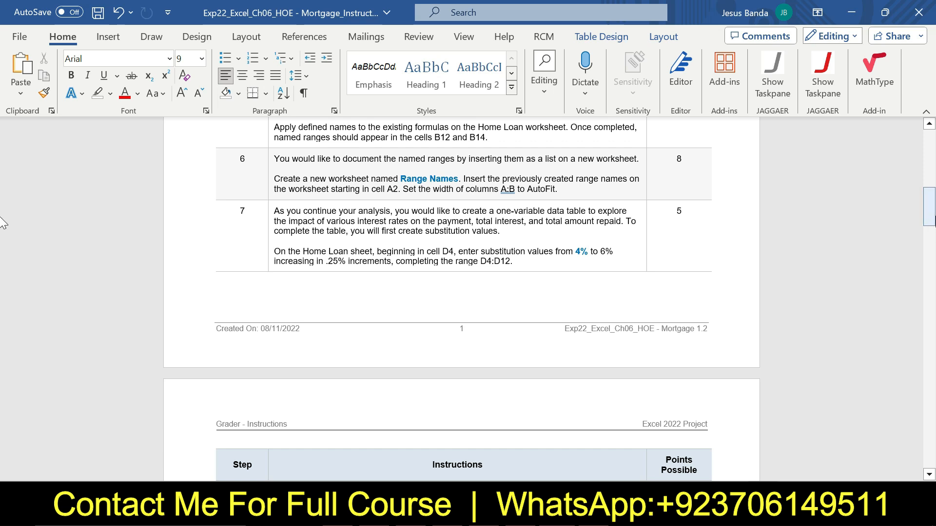
pyautogui.click(931, 217)
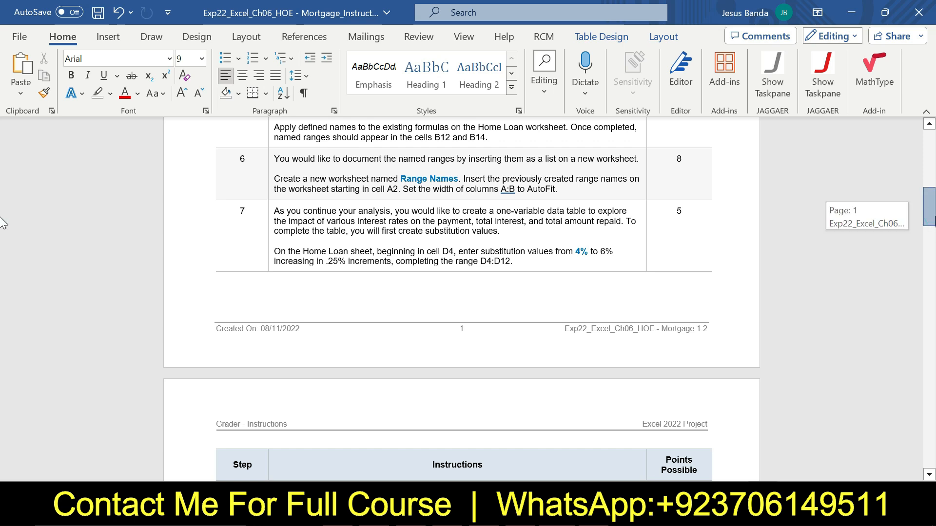
pyautogui.moveTo(2, 220); pyautogui.dragTo(1, 369)
pyautogui.moveTo(935, 367); pyautogui.dragTo(931, 35)
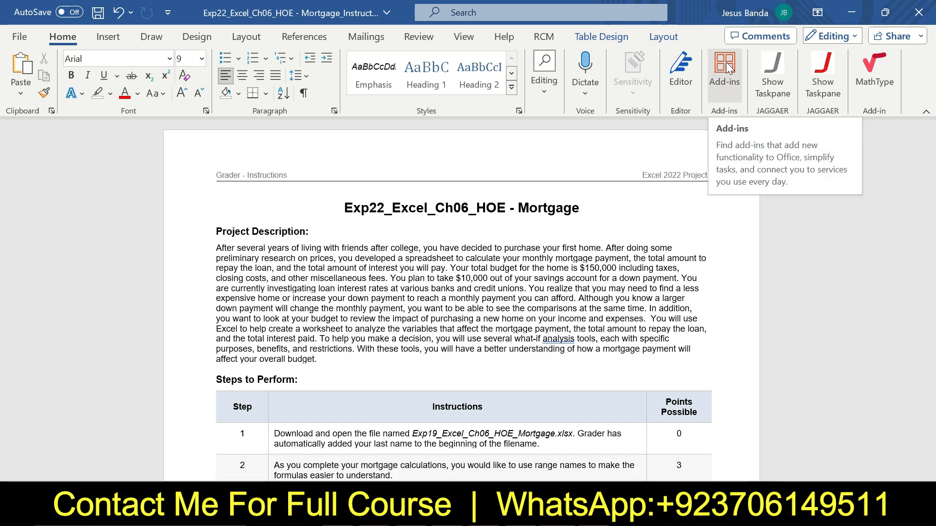